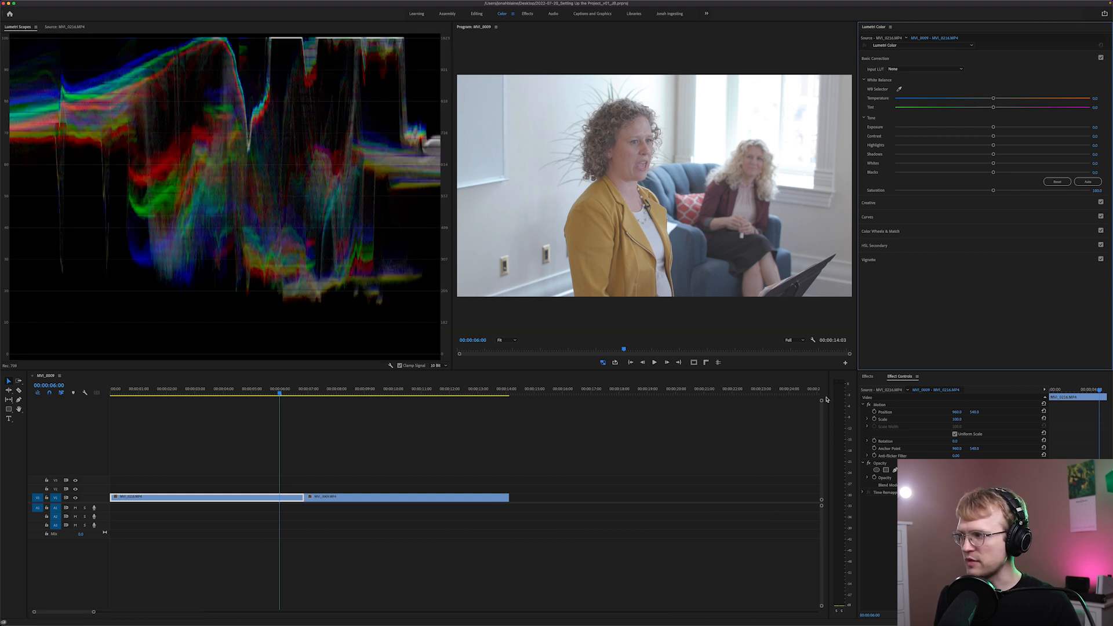
Move the playhead to 00:00:05:01 in the first clip of the sequence and clear the clip selection
{"action": "left_click", "coordinate": [351, 440]}
{"action": "left_click", "coordinate": [253, 389]}
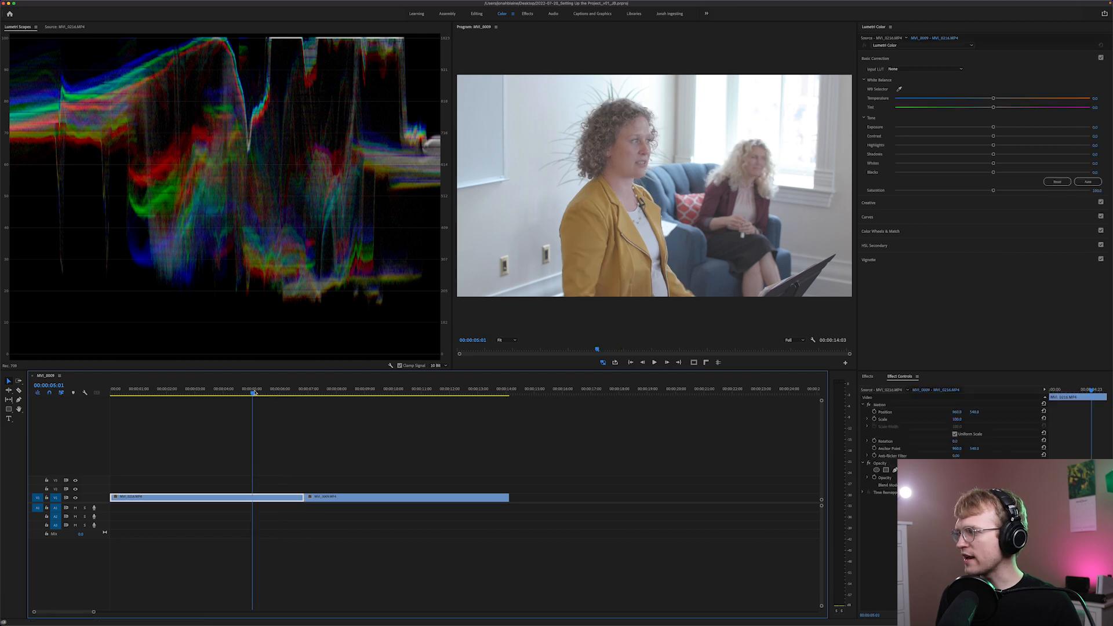
{"action": "left_click", "coordinate": [354, 458]}
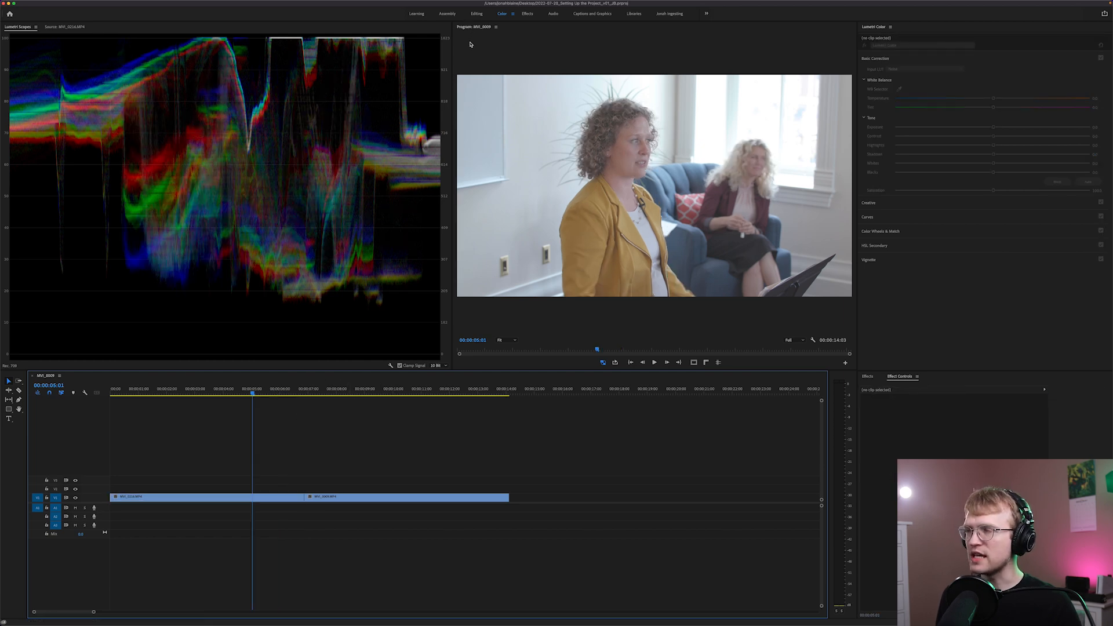
Examine the sequence and the two source clips in the Assembly workspace, and return to the Color workspace
{"action": "left_click", "coordinate": [451, 14]}
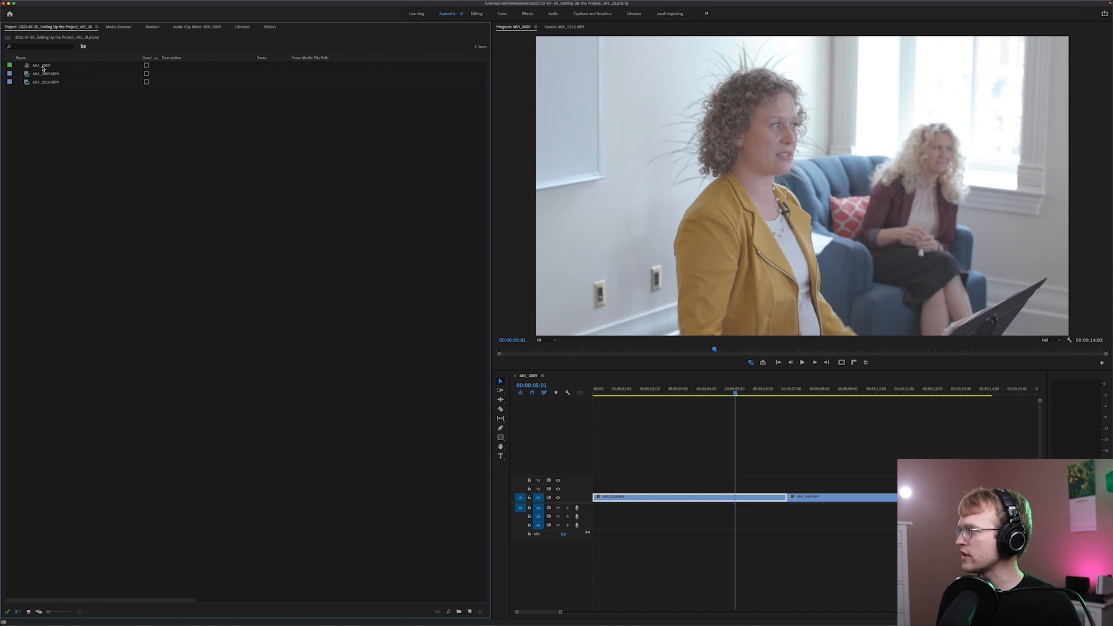
{"action": "left_click", "coordinate": [42, 66]}
{"action": "left_click", "coordinate": [59, 82], "text": "shift"}
{"action": "left_click", "coordinate": [103, 120]}
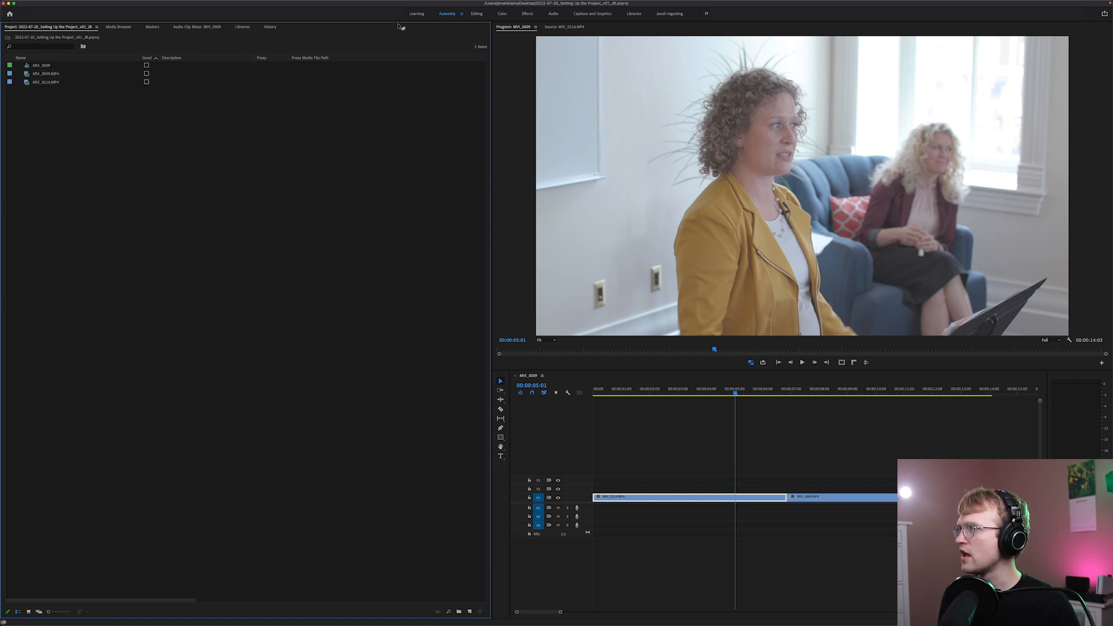
{"action": "left_click", "coordinate": [502, 14]}
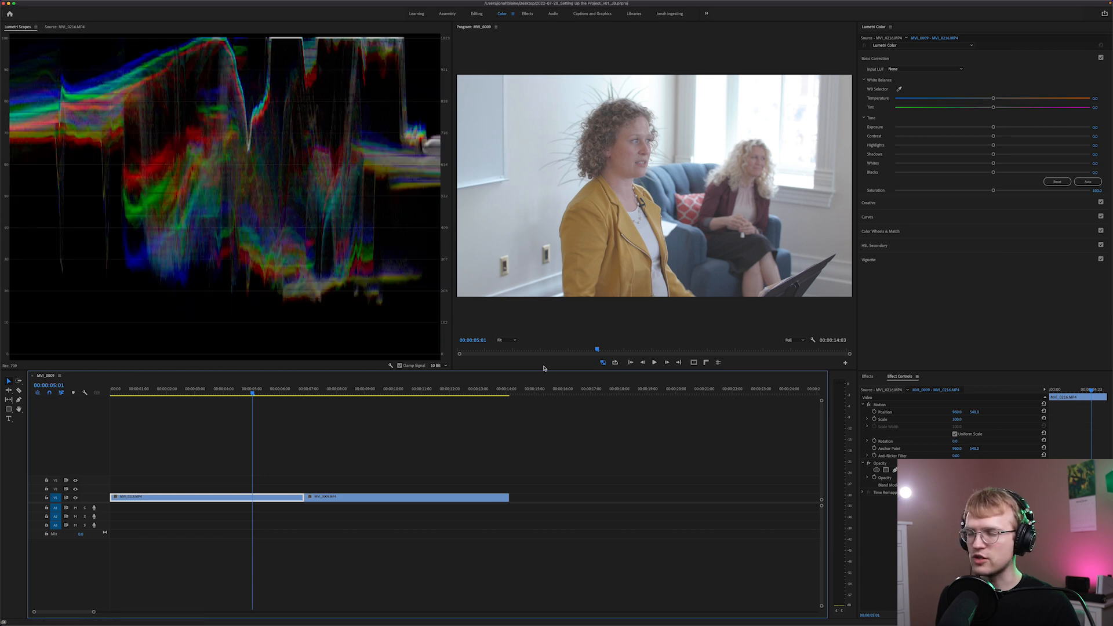
Compare the first timeline clip with its source media in the project list, and return to the Color workspace
{"action": "left_click", "coordinate": [282, 477]}
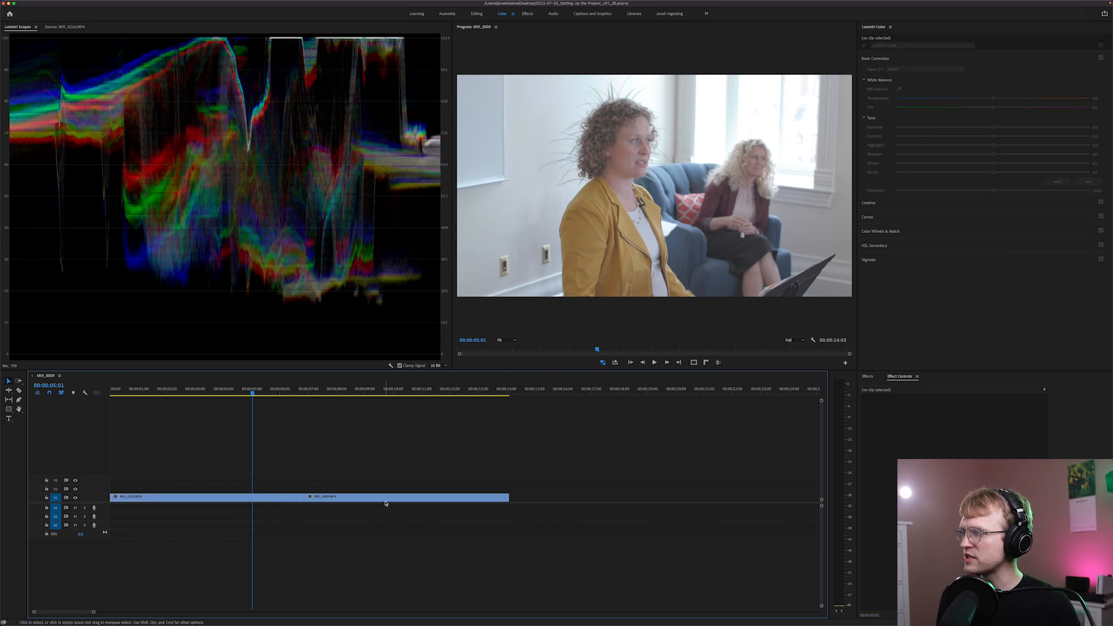
{"action": "left_click", "coordinate": [286, 498]}
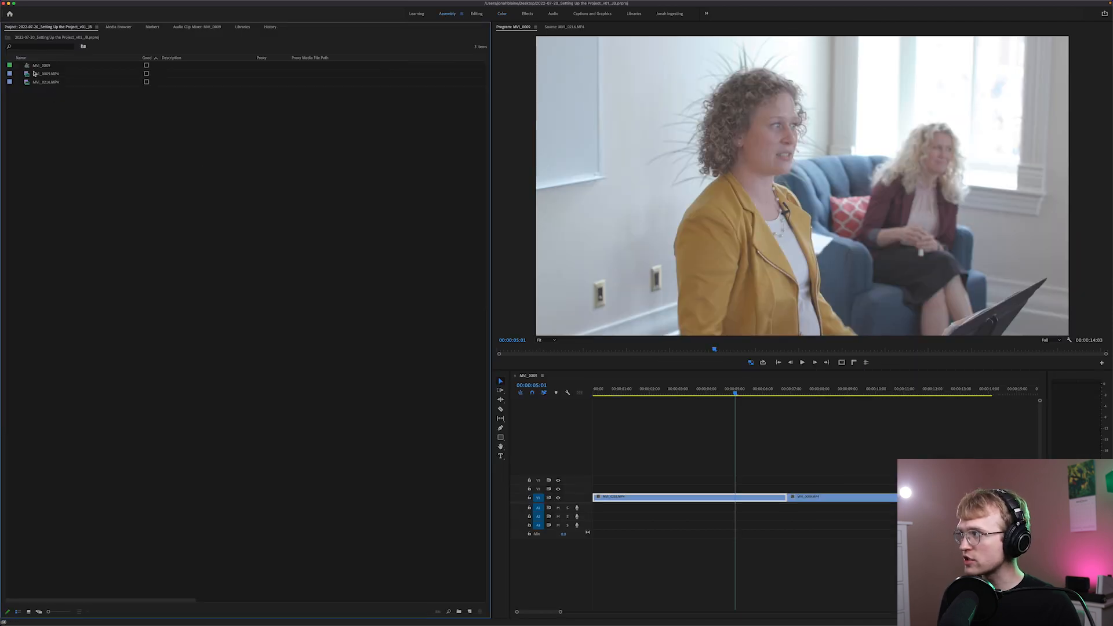
{"action": "left_click", "coordinate": [68, 76]}
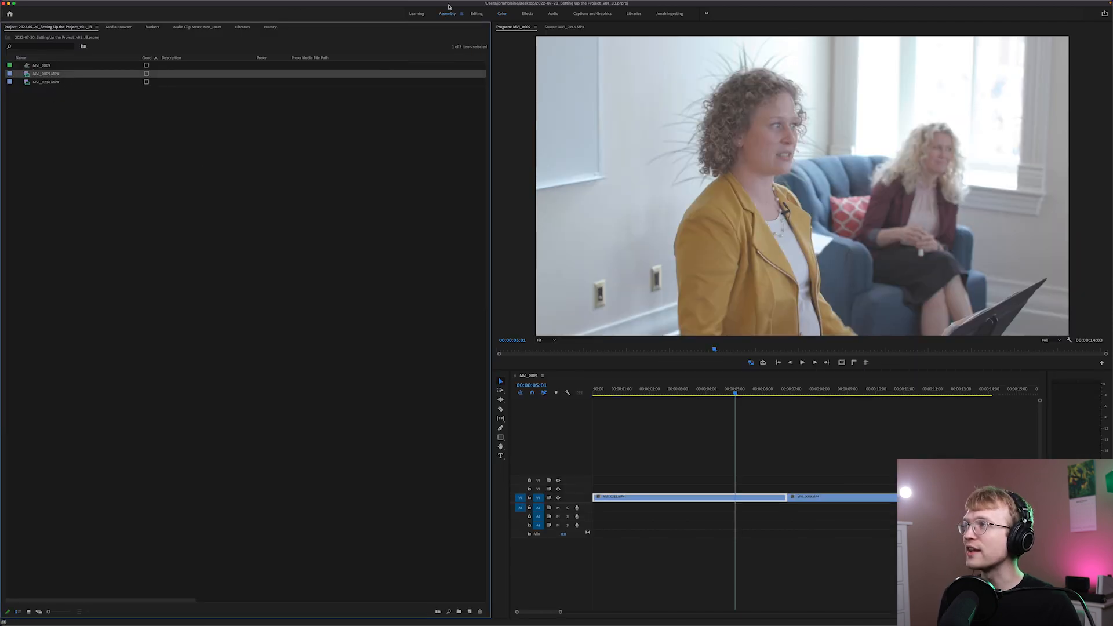
{"action": "left_click", "coordinate": [513, 15]}
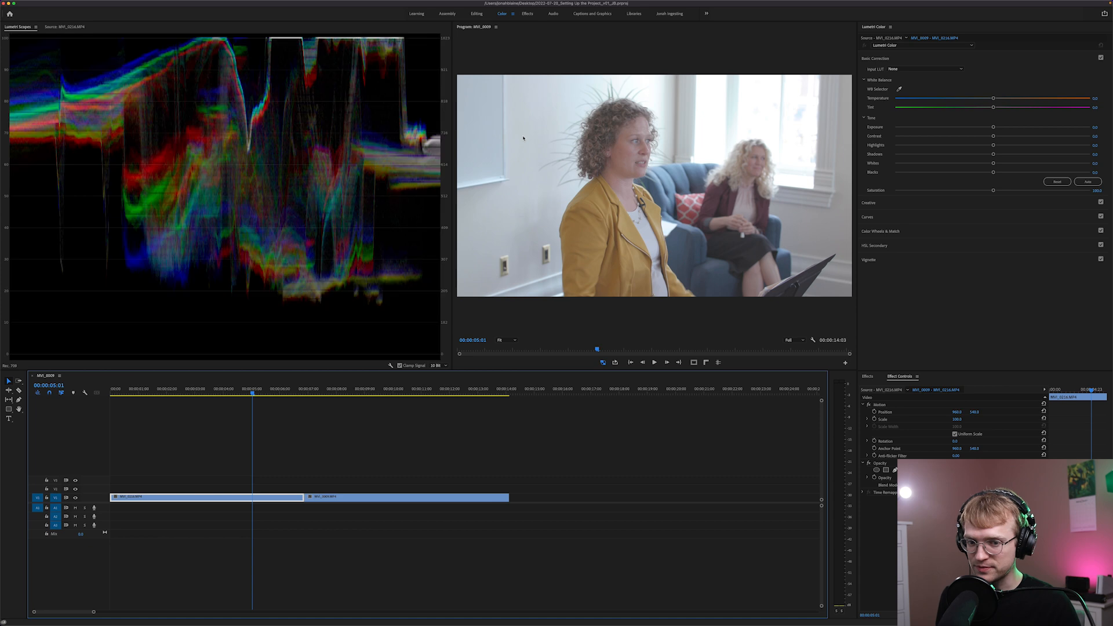
Switch Lumetri Color to the first clip's source level and raise the temperature strongly towards orange
{"action": "left_click", "coordinate": [340, 437]}
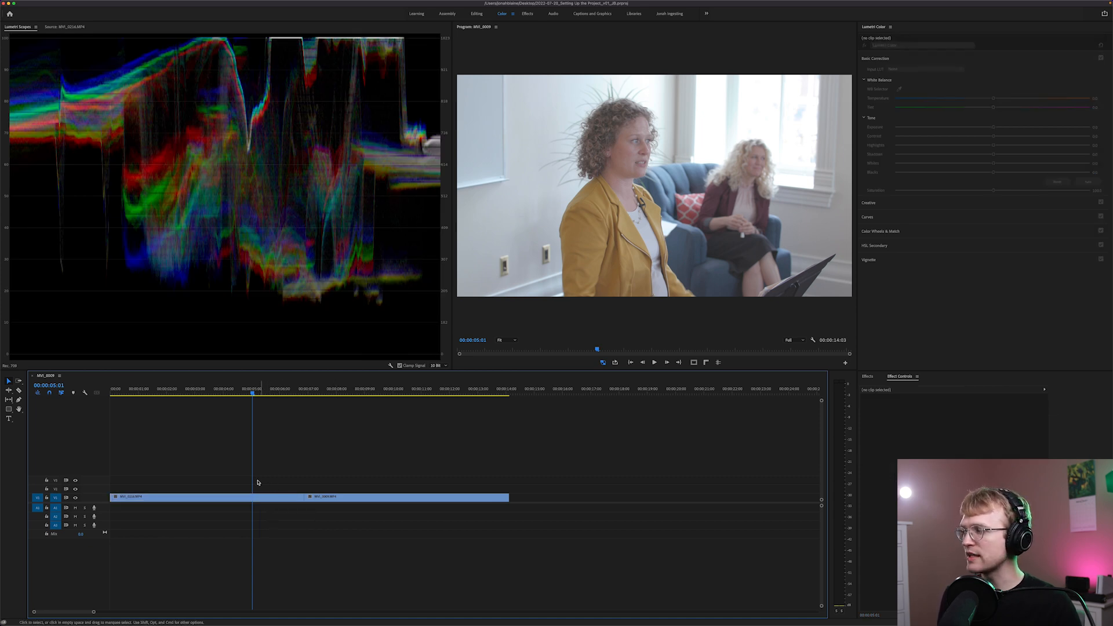
{"action": "left_click", "coordinate": [251, 496]}
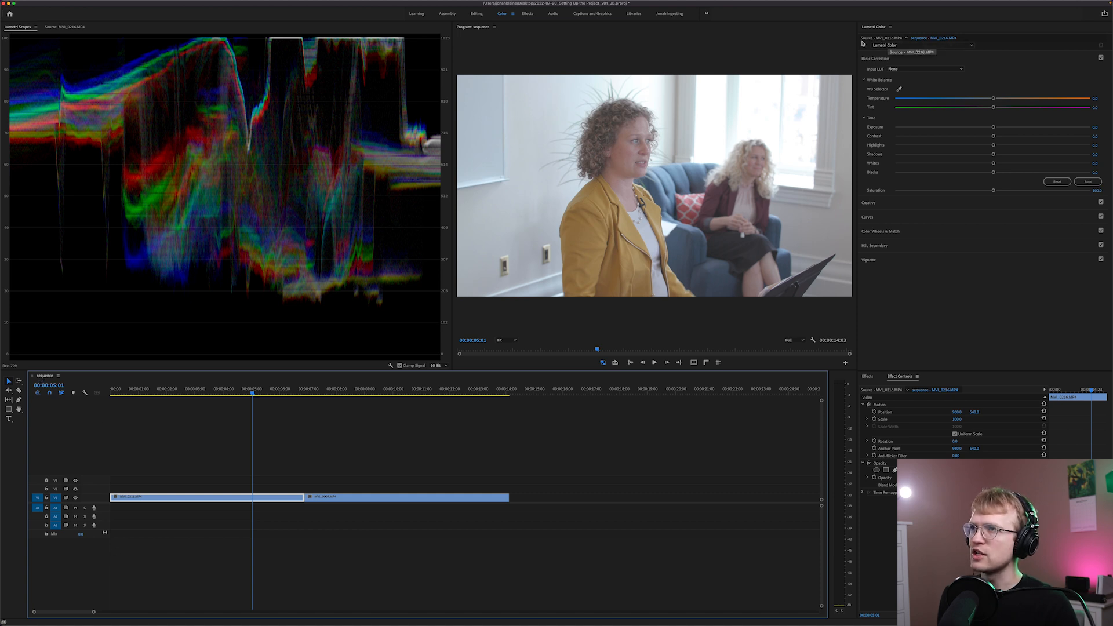
{"action": "left_click", "coordinate": [890, 38]}
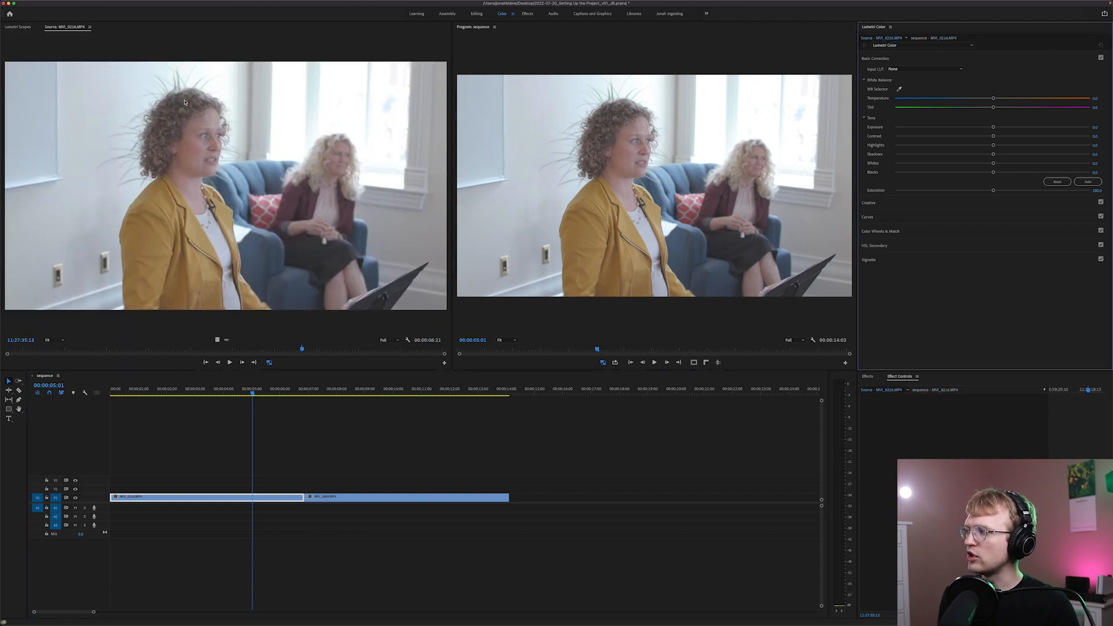
{"action": "left_click_drag", "start_coordinate": [992, 99], "coordinate": [1067, 100]}
{"action": "left_click", "coordinate": [287, 497]}
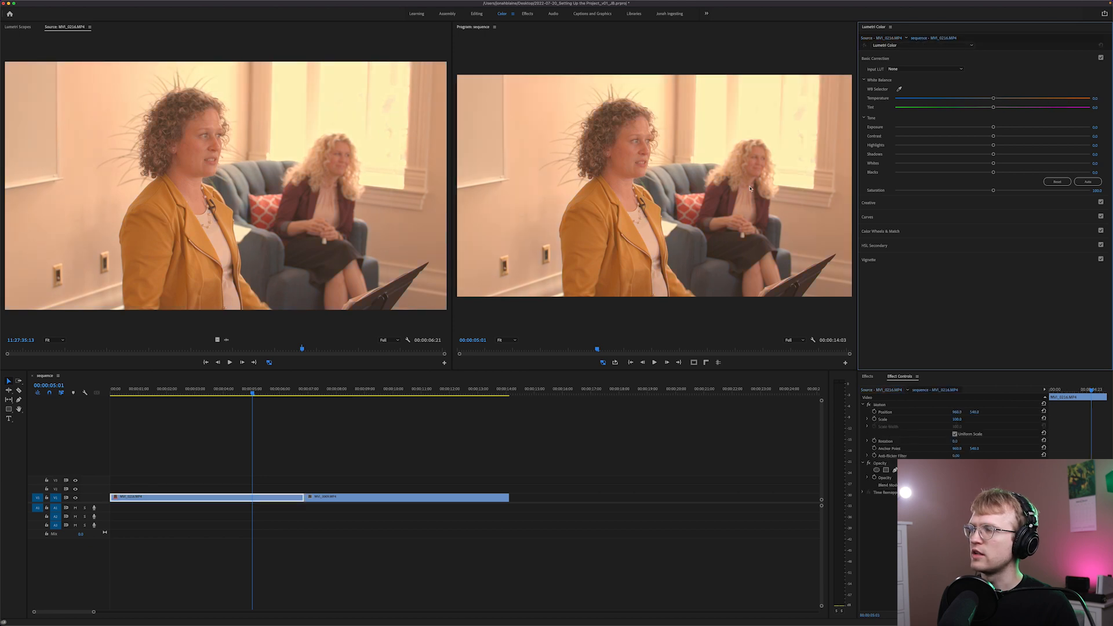
Check the color change on the source clip in the Assembly workspace and compare it with the sequence's second clip
{"action": "left_click", "coordinate": [447, 13]}
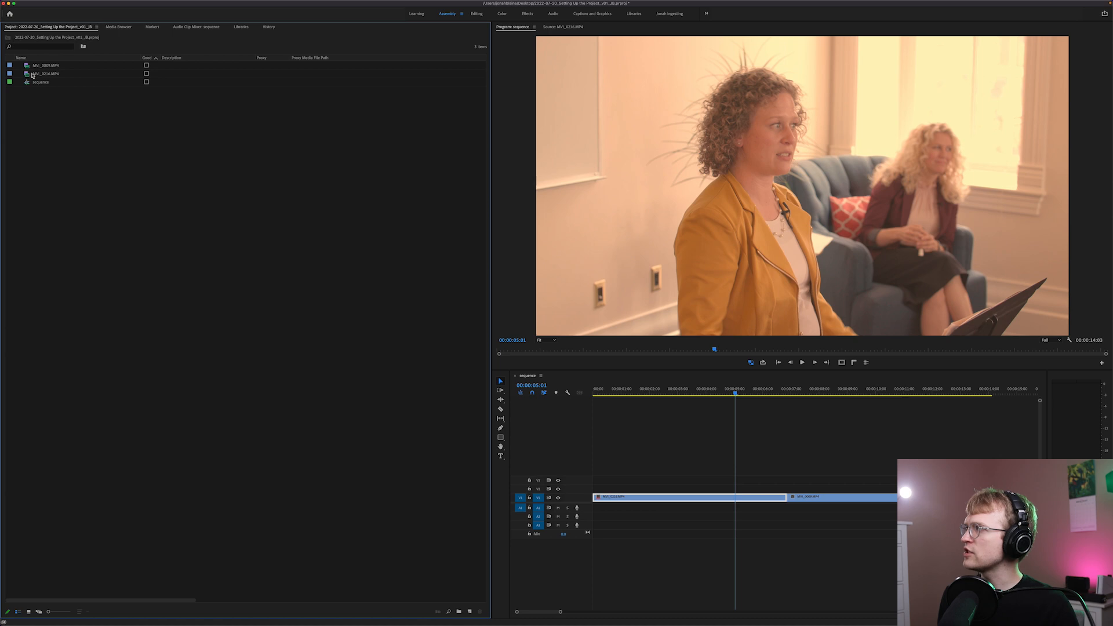
{"action": "double_click", "coordinate": [29, 74]}
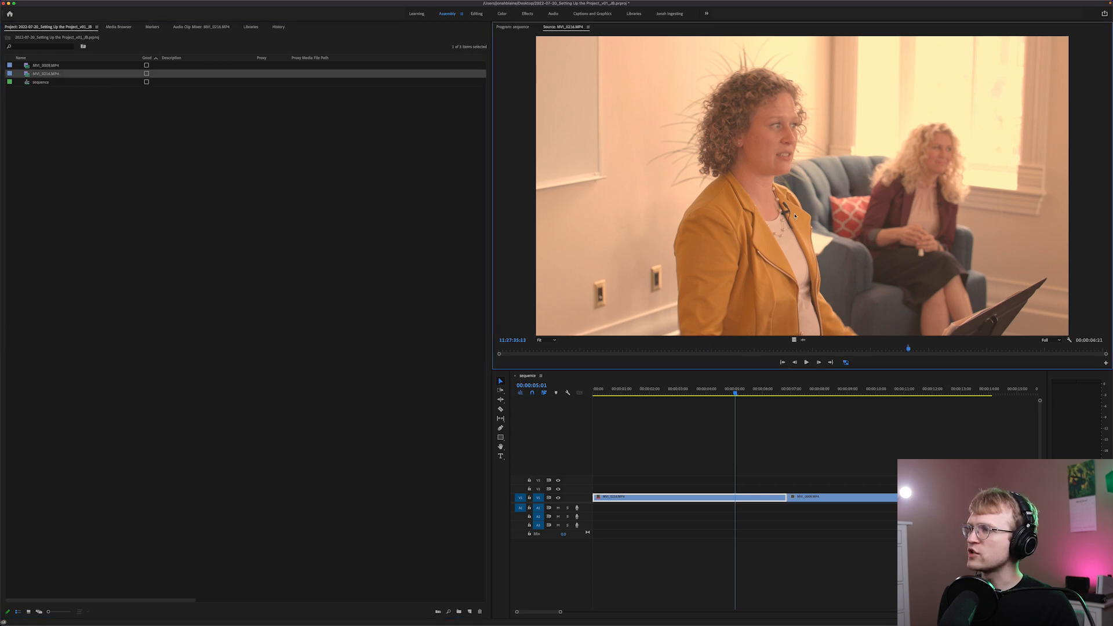
{"action": "left_click", "coordinate": [844, 390]}
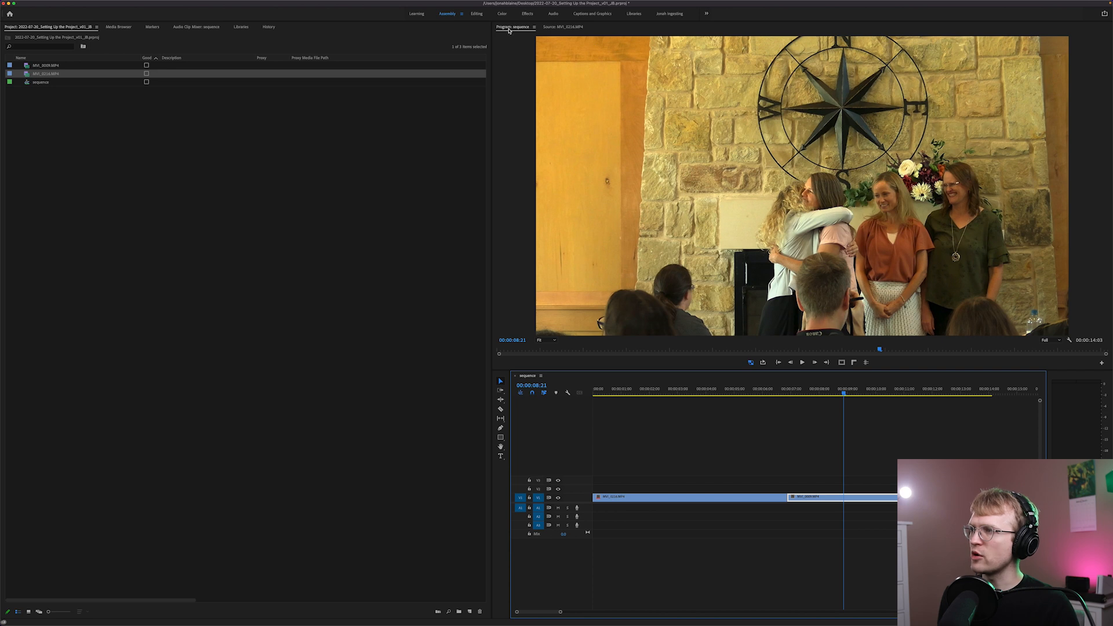
{"action": "left_click", "coordinate": [840, 466]}
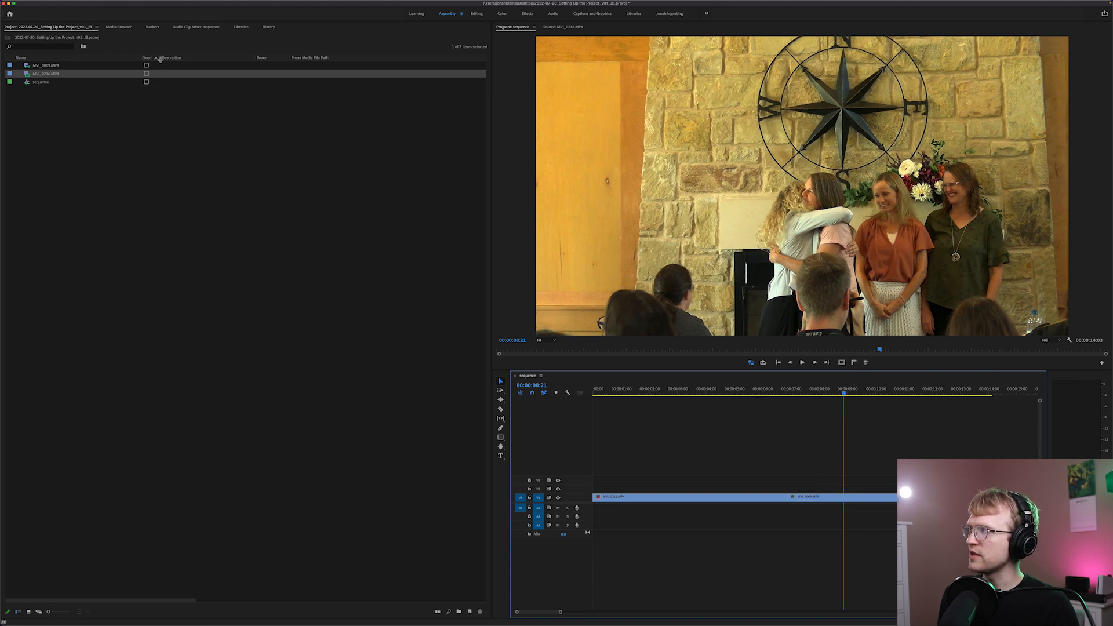
{"action": "double_click", "coordinate": [28, 75]}
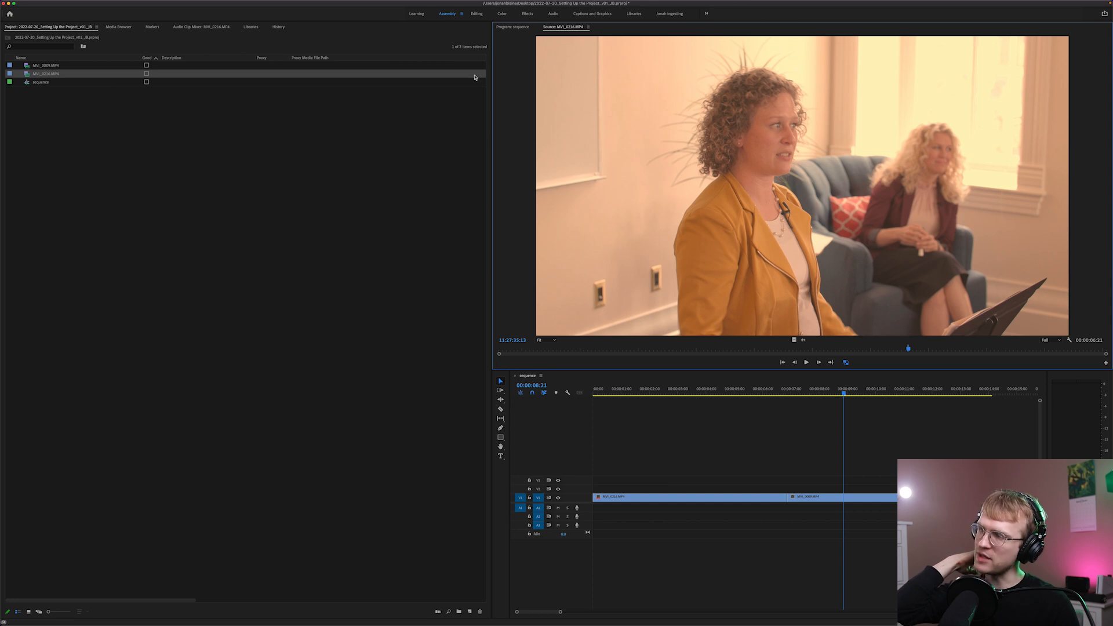
Play a short part of the first clip from 00:00:04:08 and reset its source-level Lumetri temperature to default
{"action": "left_click", "coordinate": [502, 13]}
{"action": "left_click", "coordinate": [232, 389]}
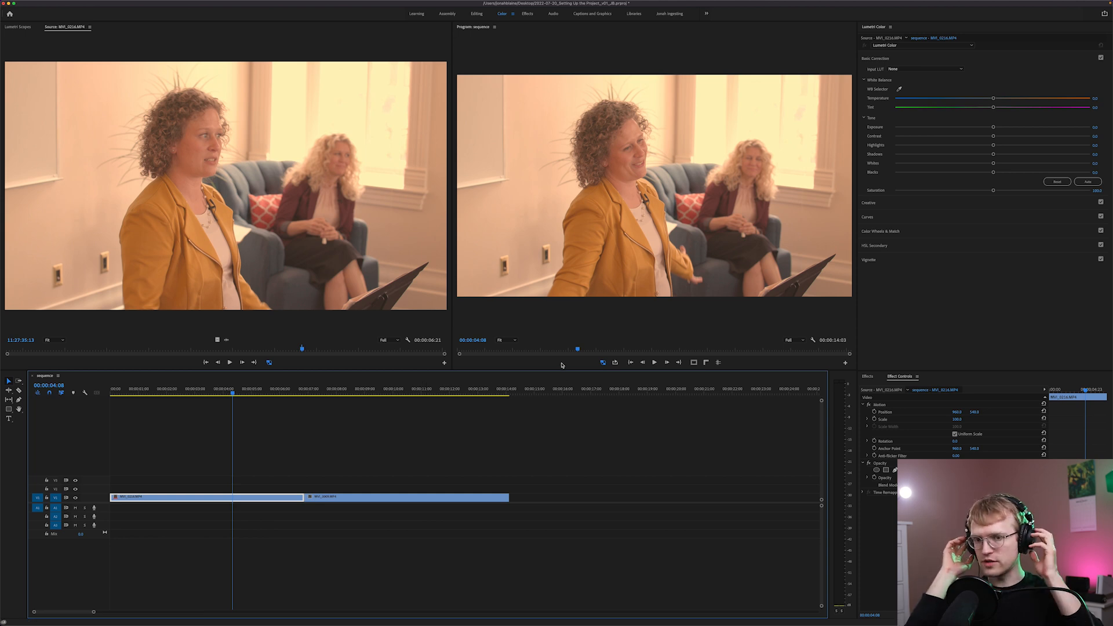
{"action": "key", "text": "space"}
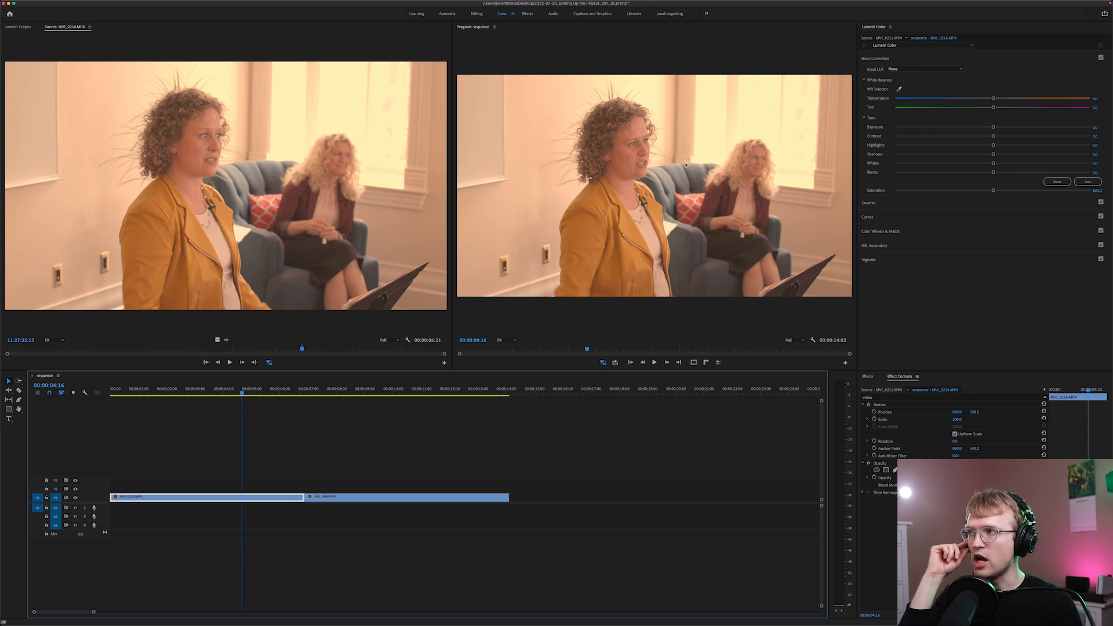
{"action": "left_click", "coordinate": [881, 38]}
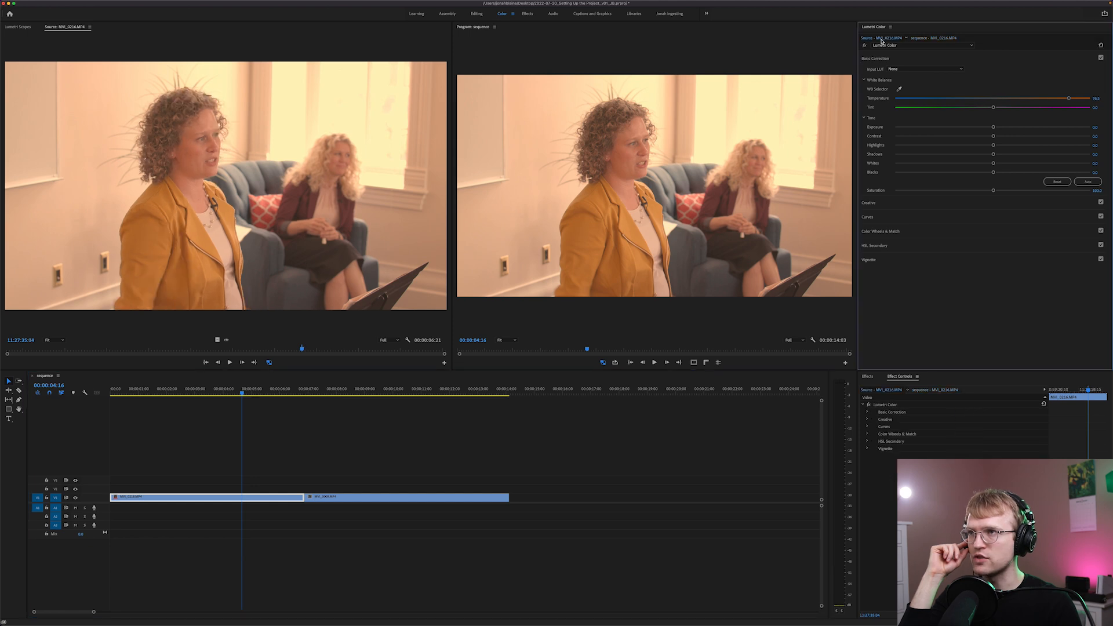
{"action": "double_click", "coordinate": [1070, 100]}
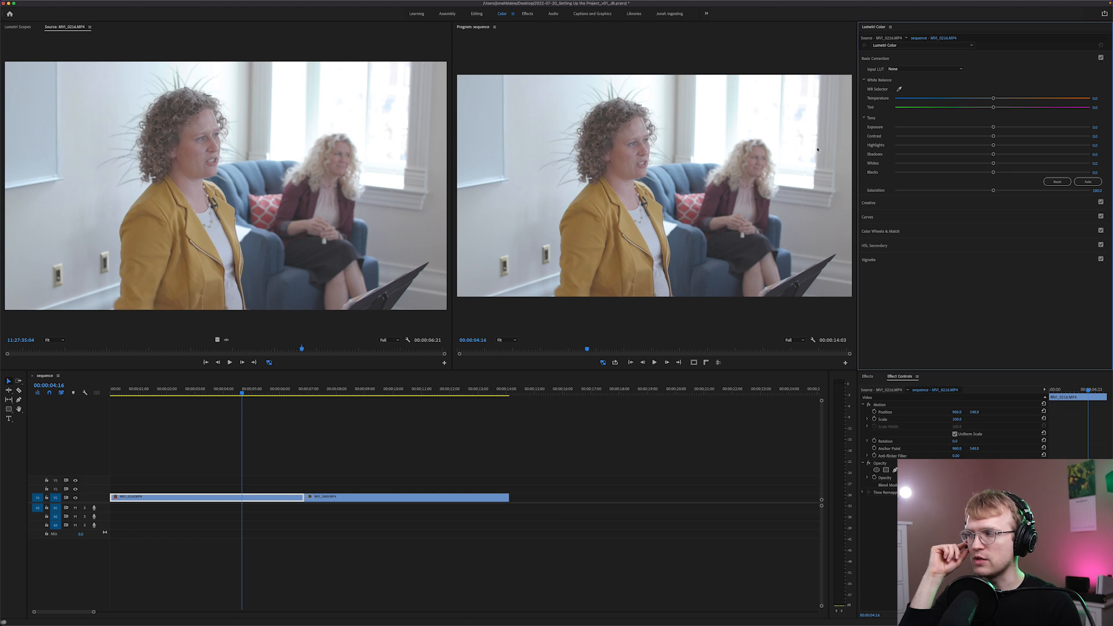
Examine the first clip's effect controls at 00:00:04:02 in the Editing and Color workspaces, and look at the effects list
{"action": "left_click", "coordinate": [276, 423]}
{"action": "left_click", "coordinate": [226, 389]}
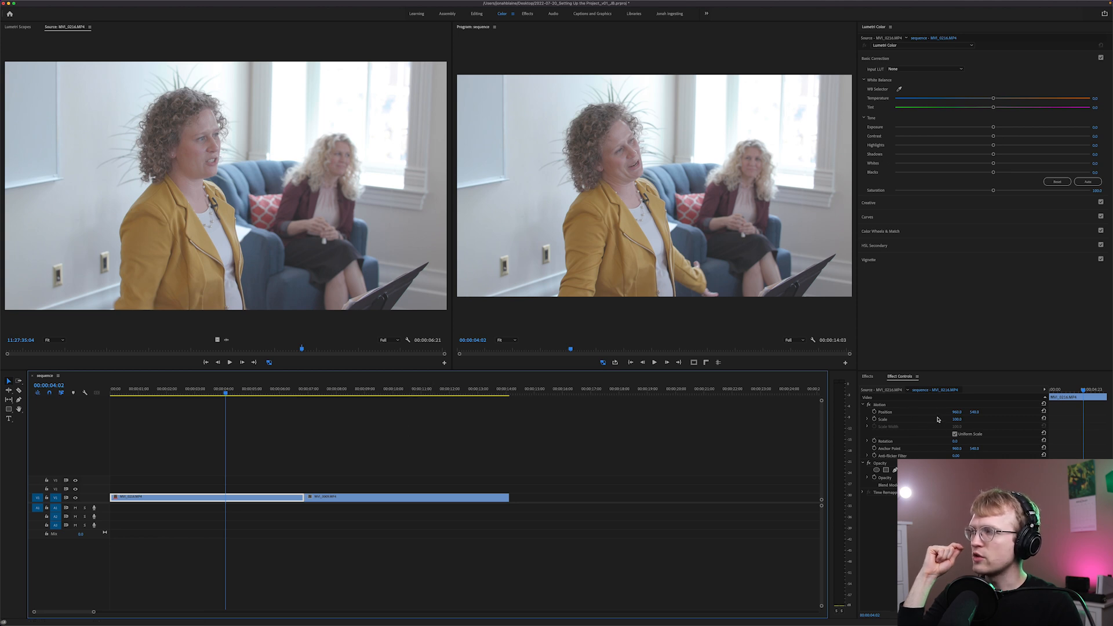
{"action": "left_click", "coordinate": [476, 13]}
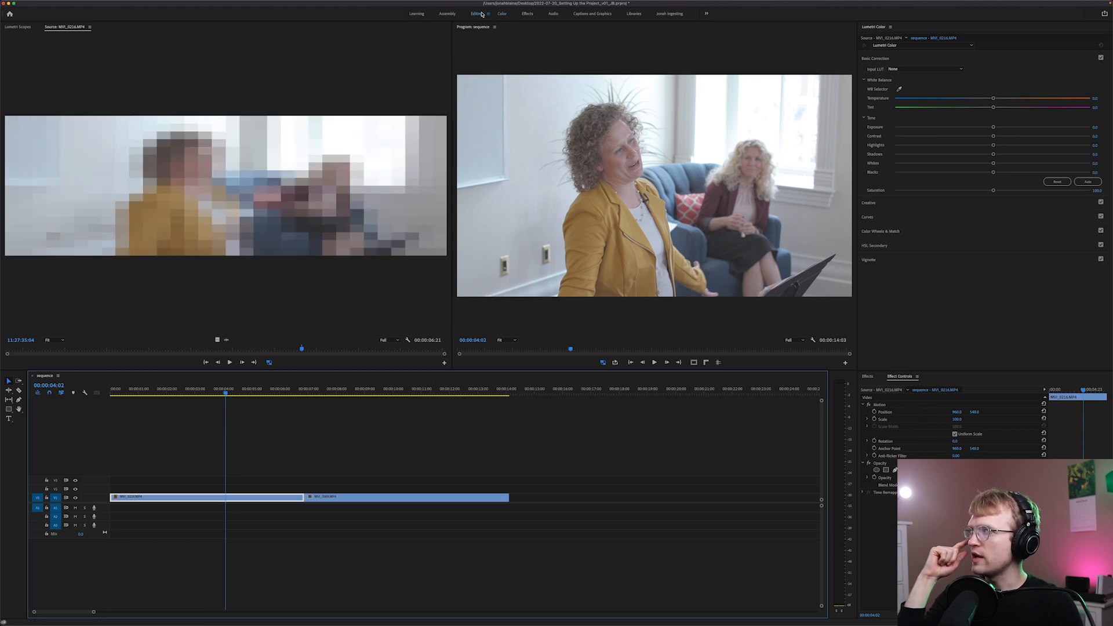
{"action": "left_click", "coordinate": [71, 27]}
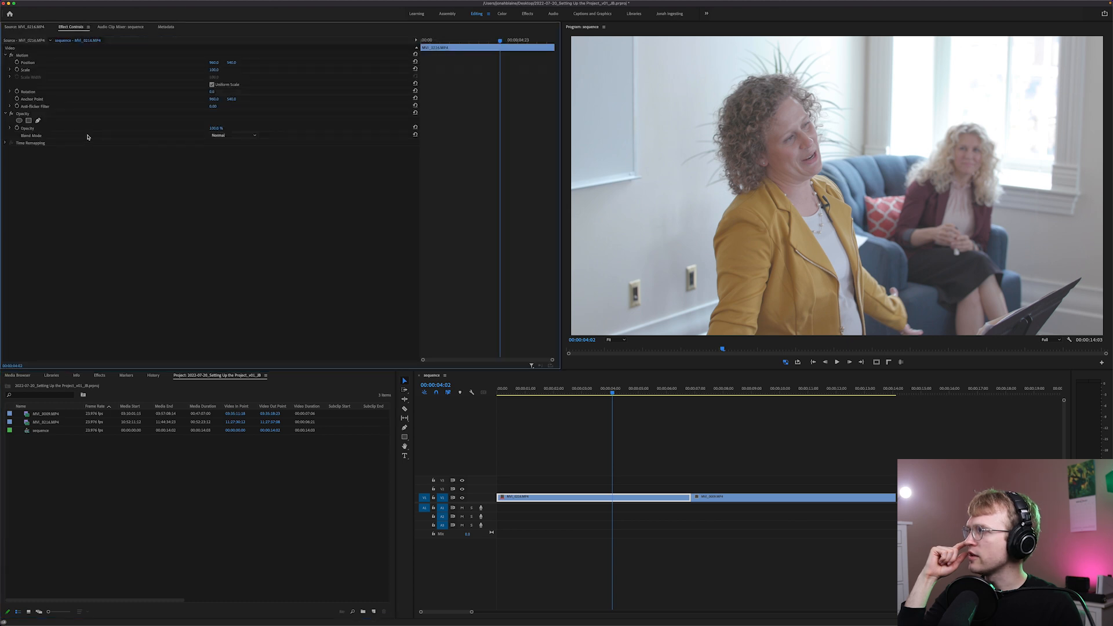
{"action": "left_click", "coordinate": [503, 13]}
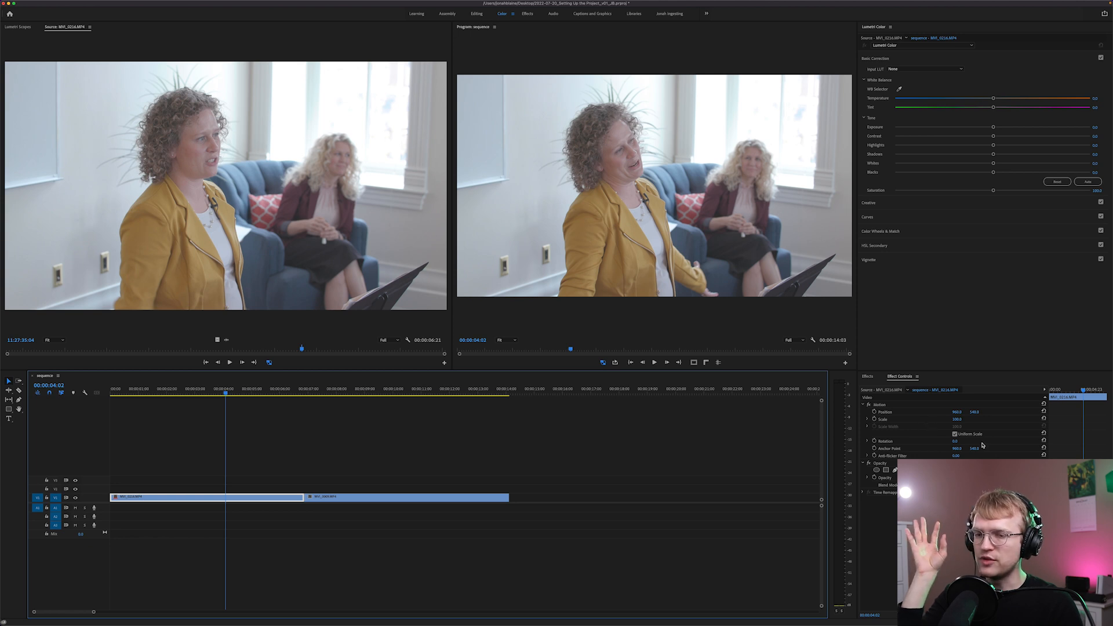
{"action": "left_click", "coordinate": [867, 377]}
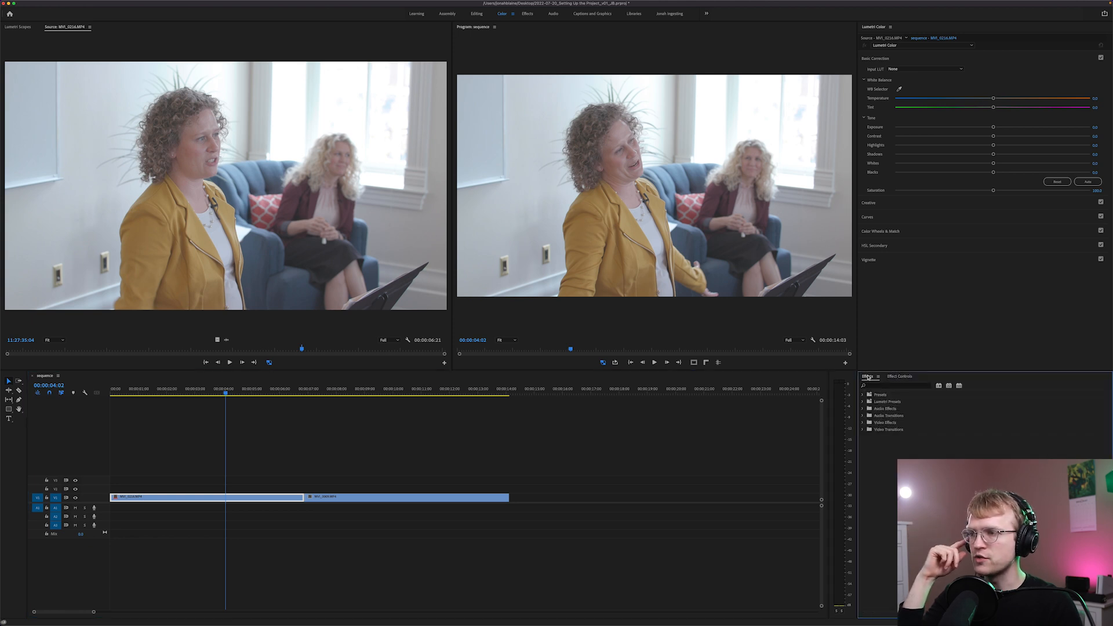
{"action": "left_click", "coordinate": [899, 377]}
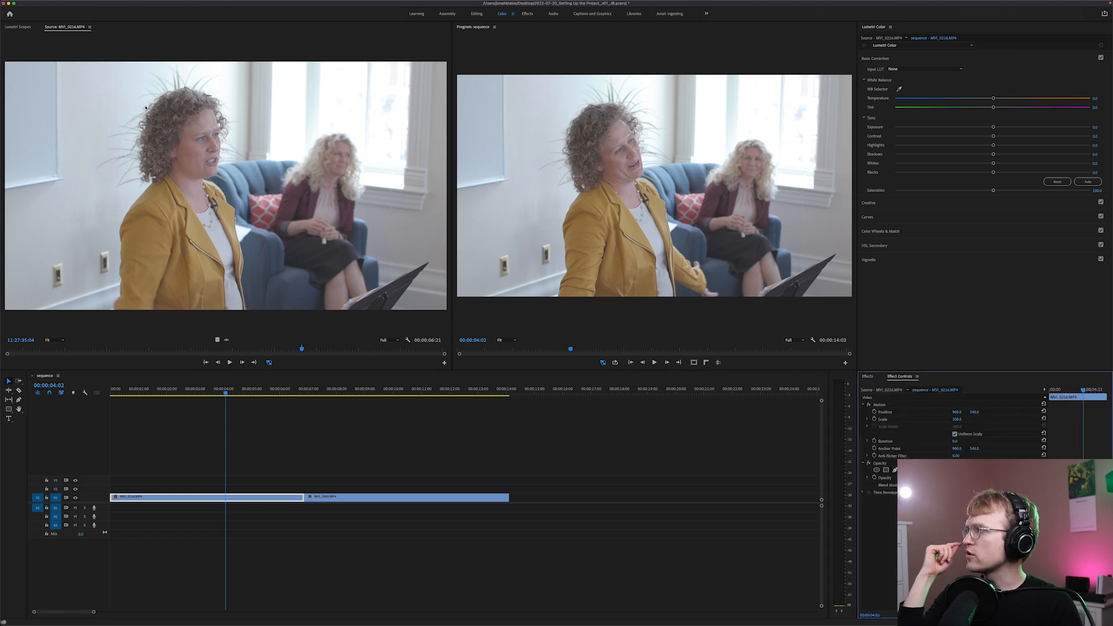
Display the Lumetri Scopes and move the playhead to 00:00:03:05 in the first clip
{"action": "left_click", "coordinate": [19, 27]}
{"action": "left_click", "coordinate": [220, 430]}
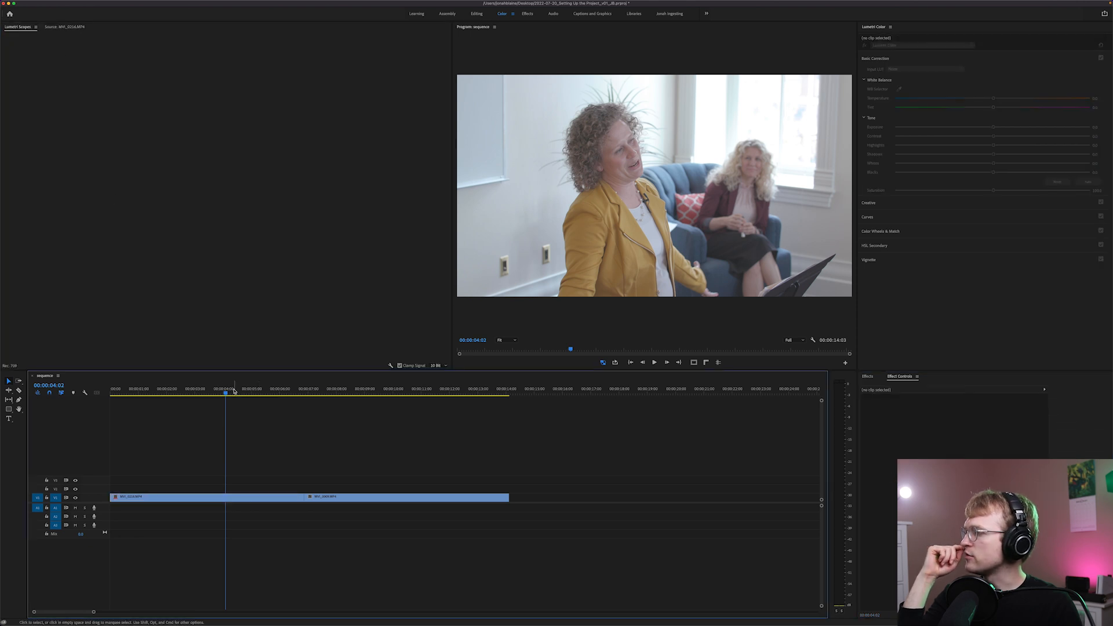
{"action": "left_click_drag", "start_coordinate": [226, 392], "coordinate": [201, 394]}
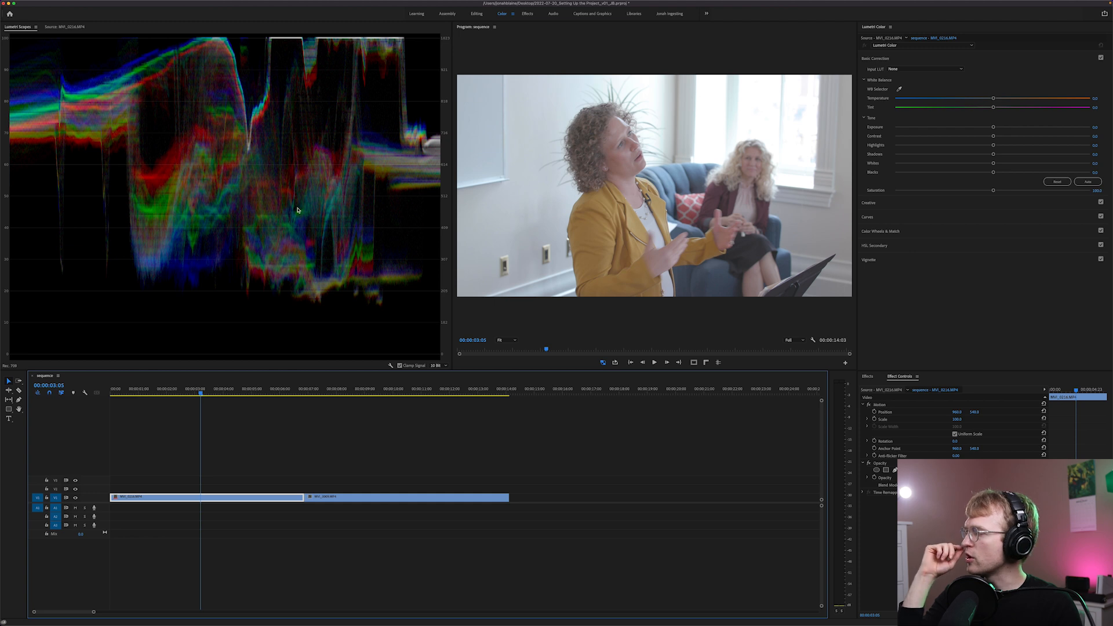
Add the YUV vectorscope and RGB parade beside the RGB waveform, and return to the waveform-only view
{"action": "right_click", "coordinate": [229, 202]}
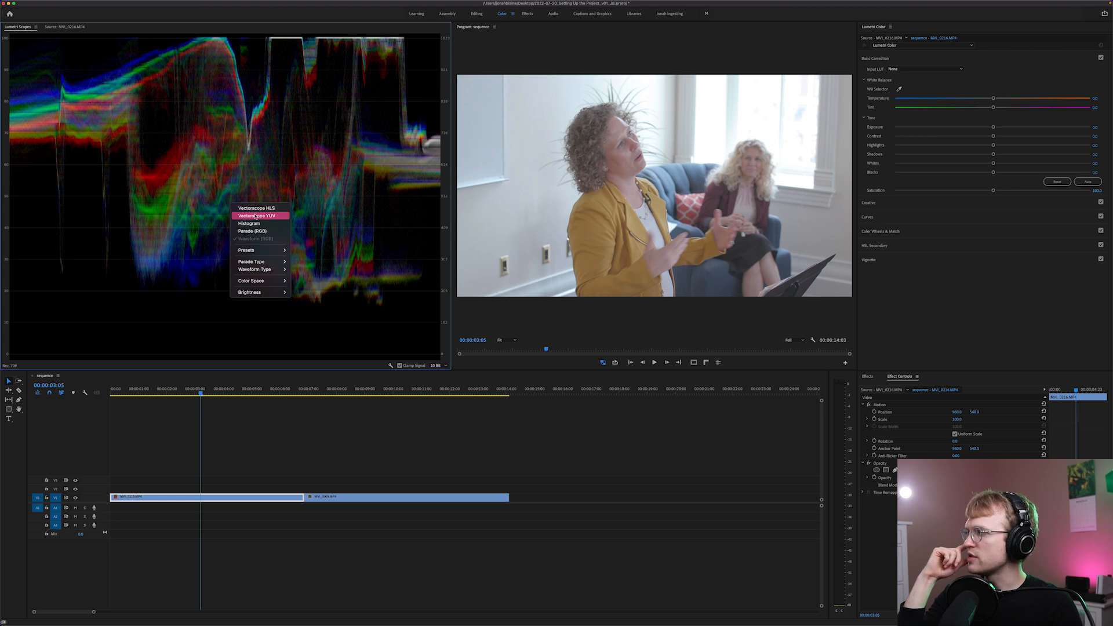
{"action": "right_click", "coordinate": [252, 213]}
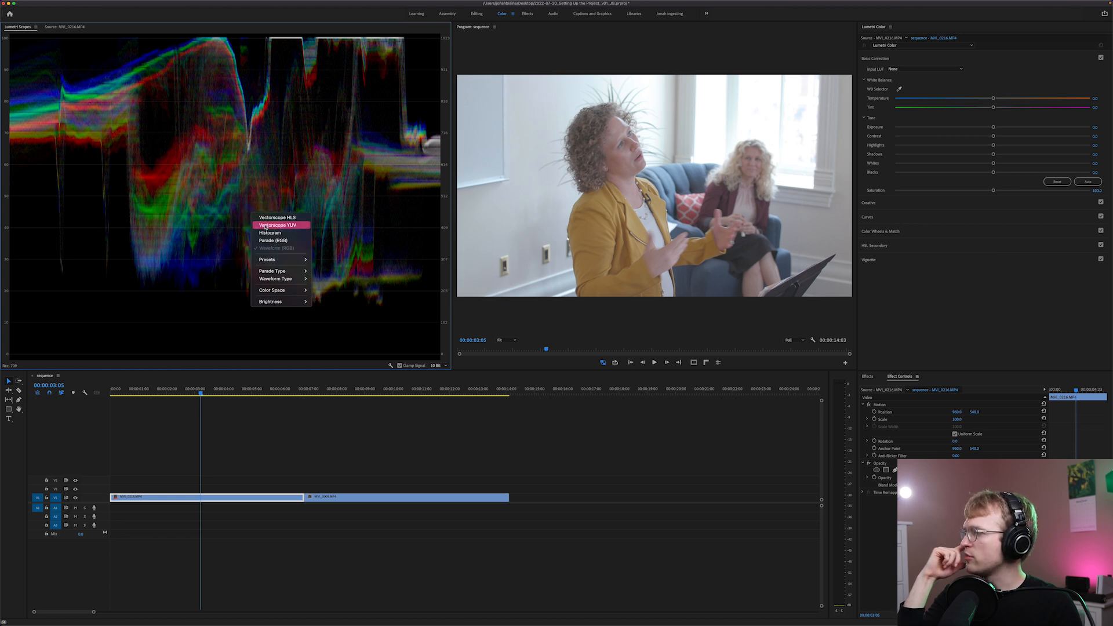
{"action": "left_click", "coordinate": [265, 226]}
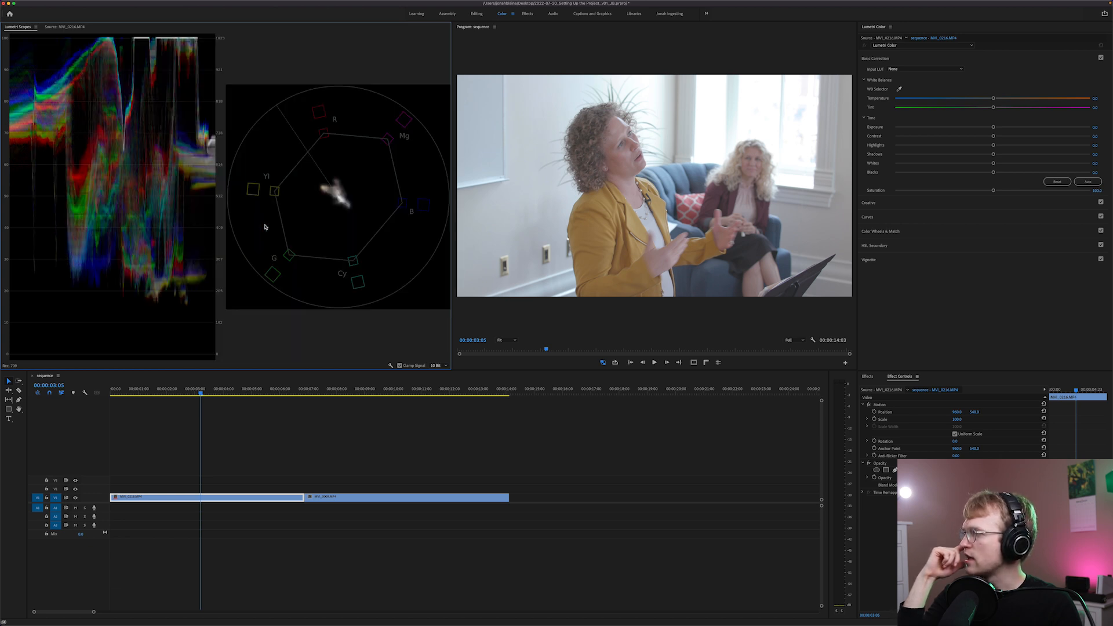
{"action": "right_click", "coordinate": [265, 227]}
{"action": "left_click", "coordinate": [281, 261]}
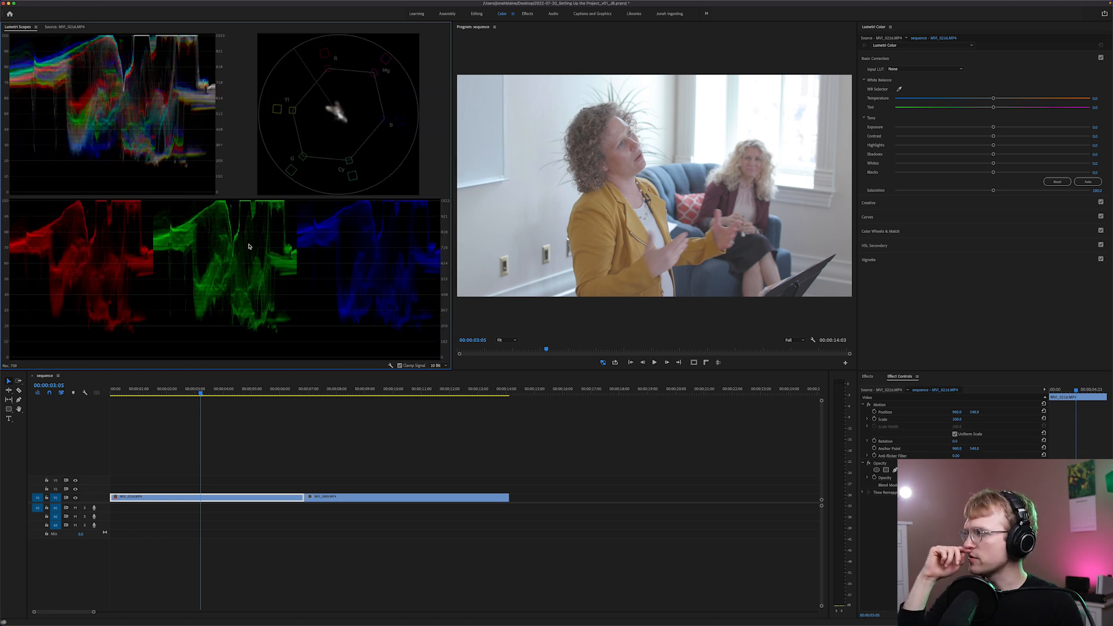
{"action": "right_click", "coordinate": [242, 244]}
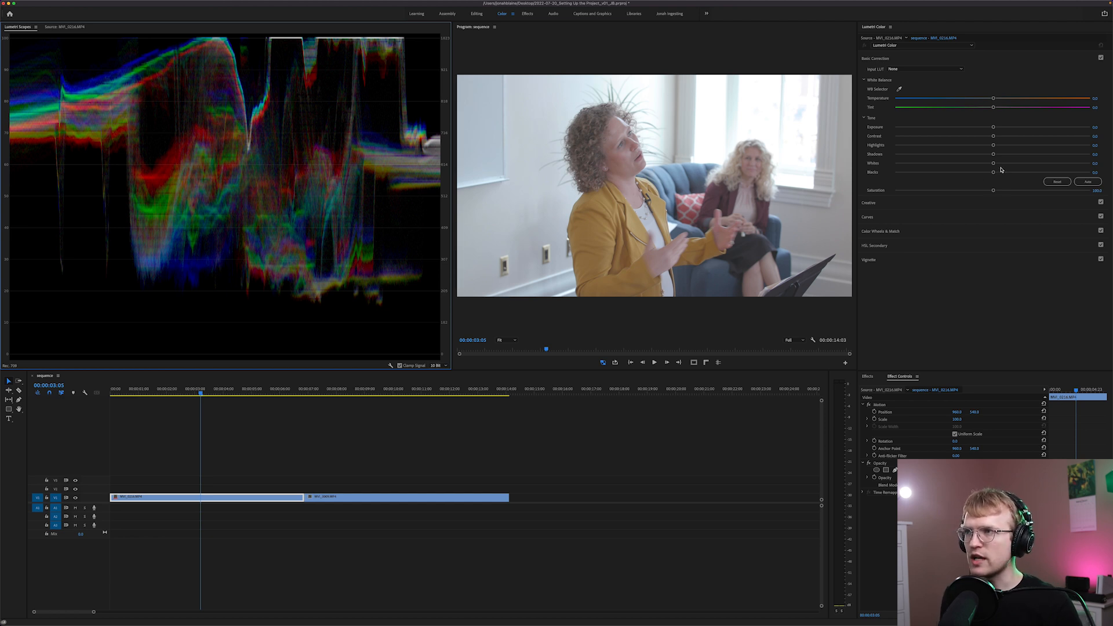
Gradually lower the first clip's Blacks to crush the shadows on the waveform, and reset the value to default
{"action": "left_click_drag", "start_coordinate": [992, 172], "coordinate": [937, 178]}
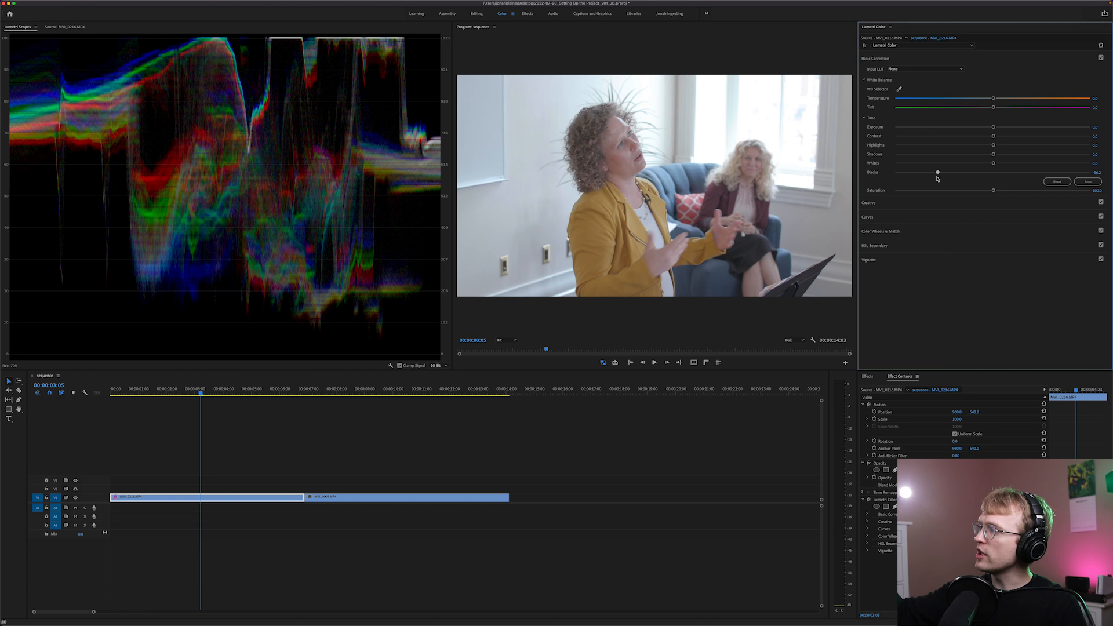
{"action": "left_click_drag", "start_coordinate": [937, 178], "coordinate": [918, 177]}
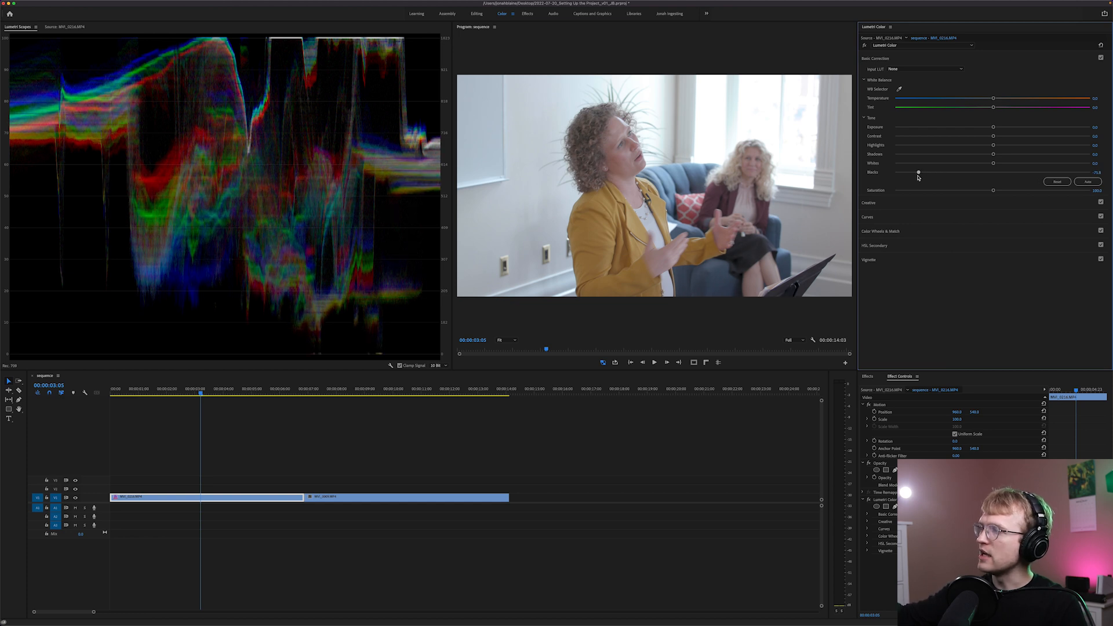
{"action": "left_click_drag", "start_coordinate": [918, 178], "coordinate": [912, 177]}
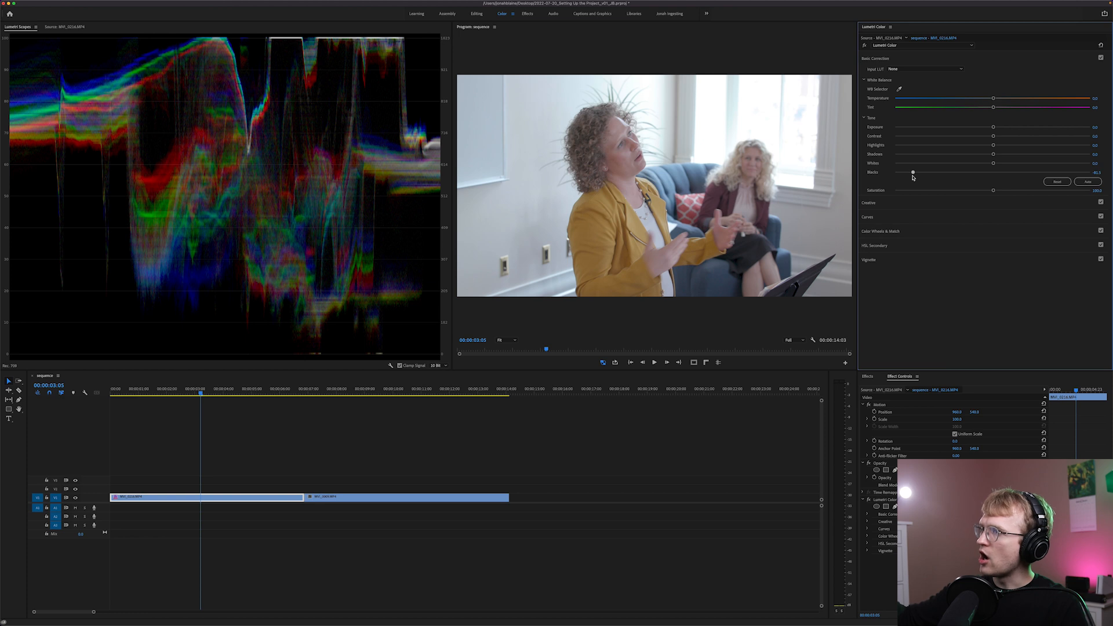
{"action": "left_click_drag", "start_coordinate": [912, 178], "coordinate": [890, 177]}
{"action": "double_click", "coordinate": [892, 173]}
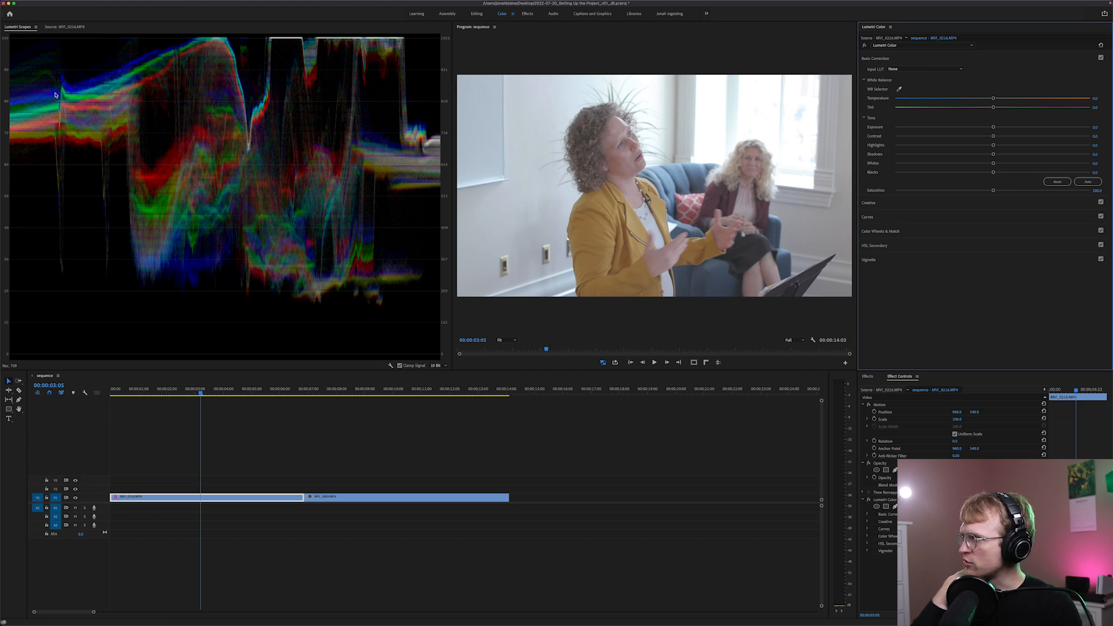
Switch the scopes to the RGB parade and compare the first clip at 00:00:05:08 with the second at 00:00:09:06
{"action": "left_click", "coordinate": [397, 391]}
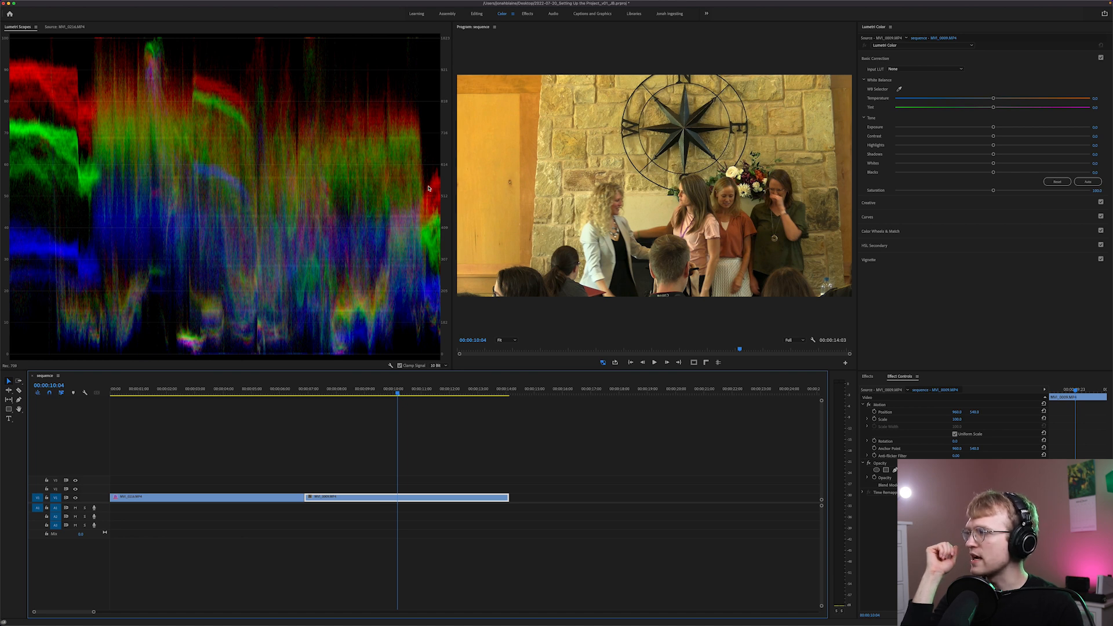
{"action": "right_click", "coordinate": [309, 185]}
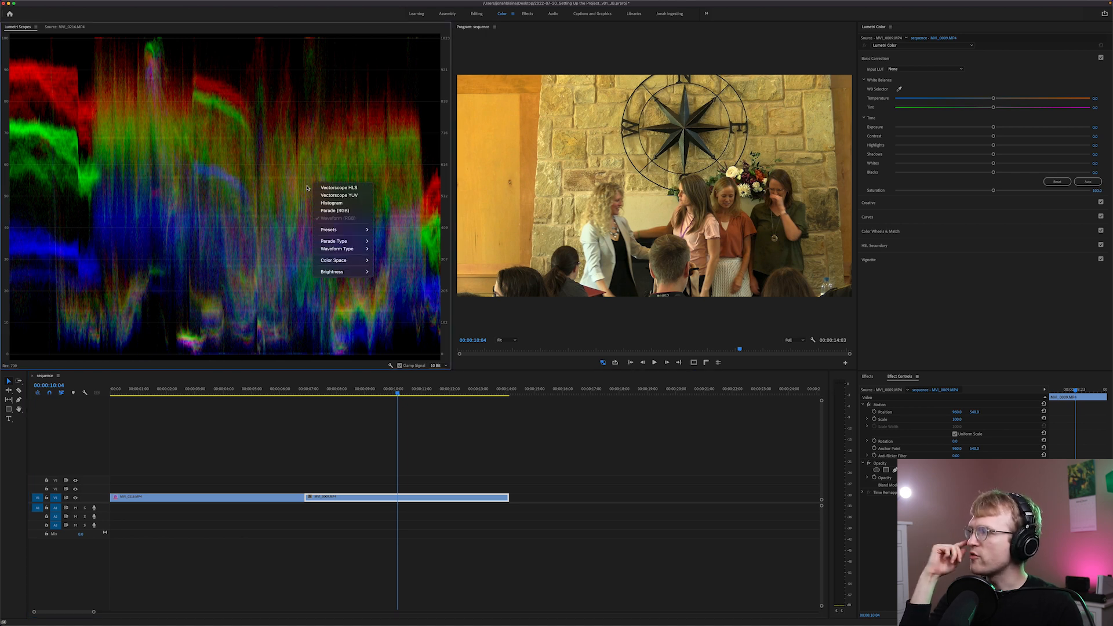
{"action": "left_click", "coordinate": [334, 210]}
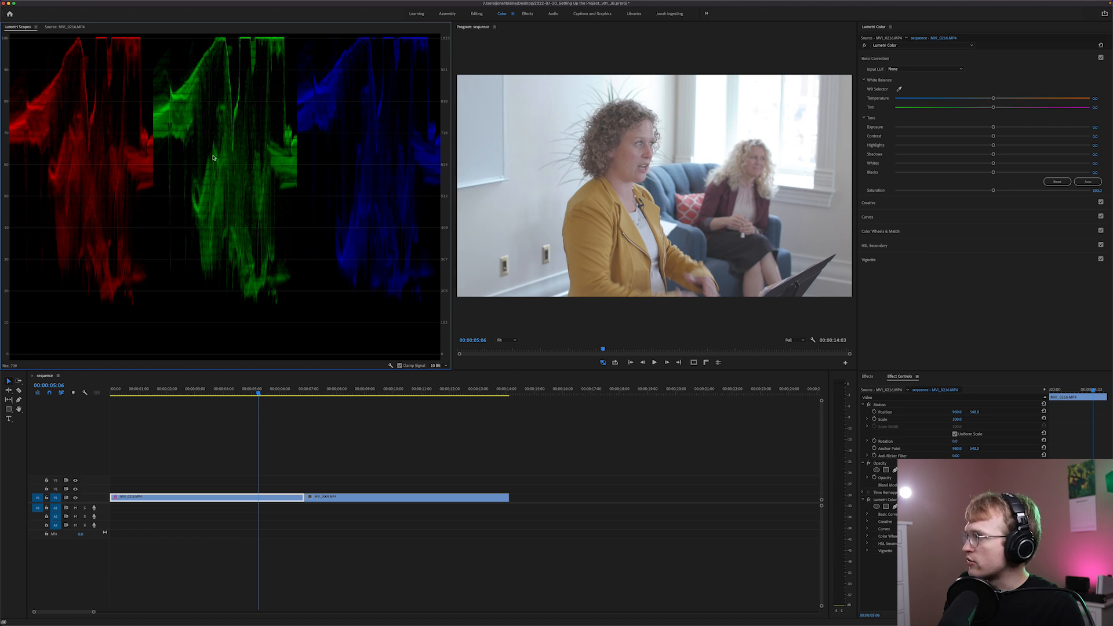
{"action": "left_click", "coordinate": [261, 390]}
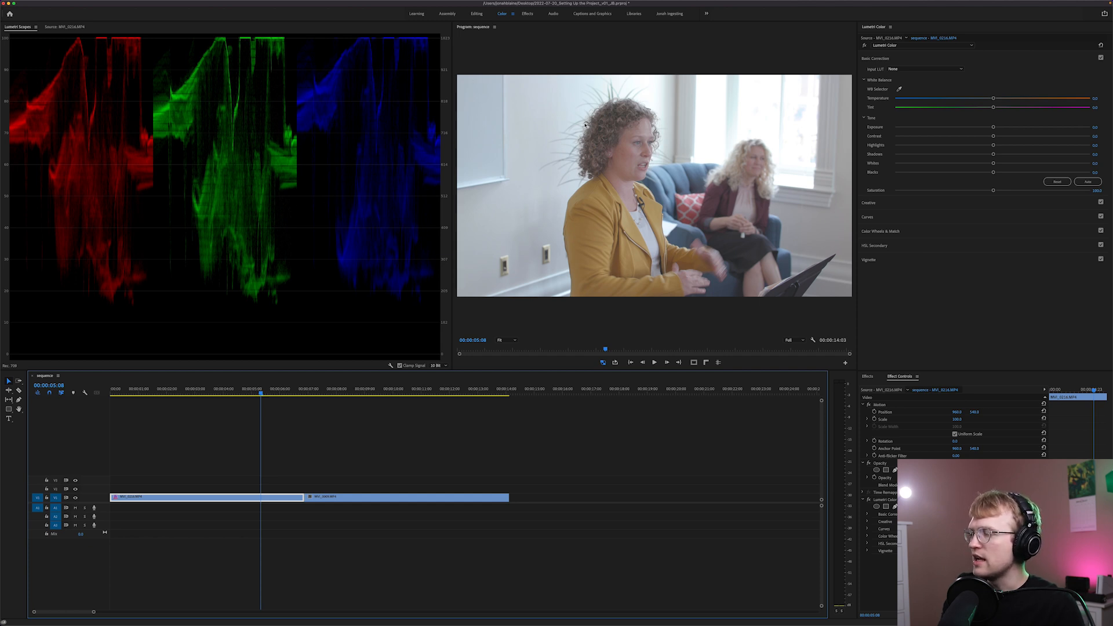
{"action": "left_click", "coordinate": [371, 388]}
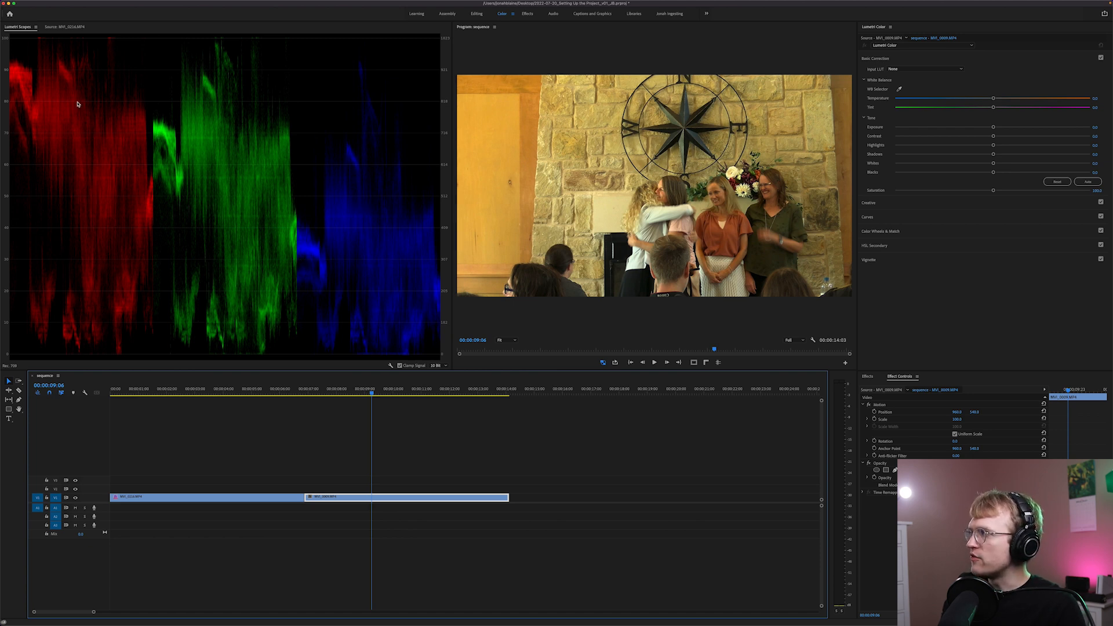
Show only the YUV vectorscope for the second clip at 00:00:09:06
{"action": "right_click", "coordinate": [254, 181]}
{"action": "left_click", "coordinate": [267, 235]}
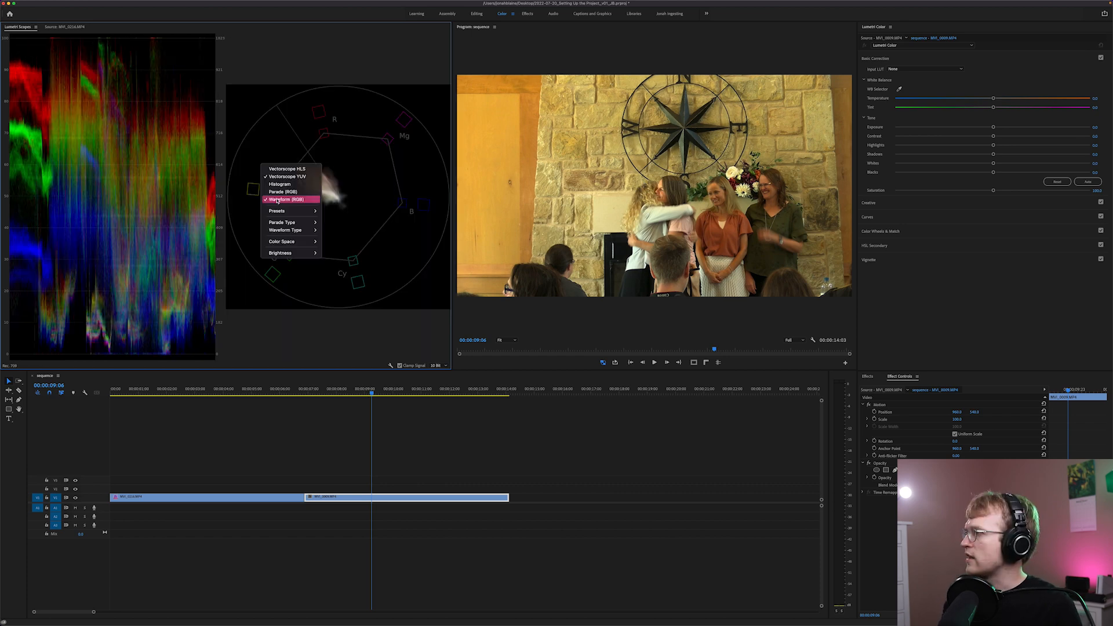
{"action": "left_click", "coordinate": [277, 199]}
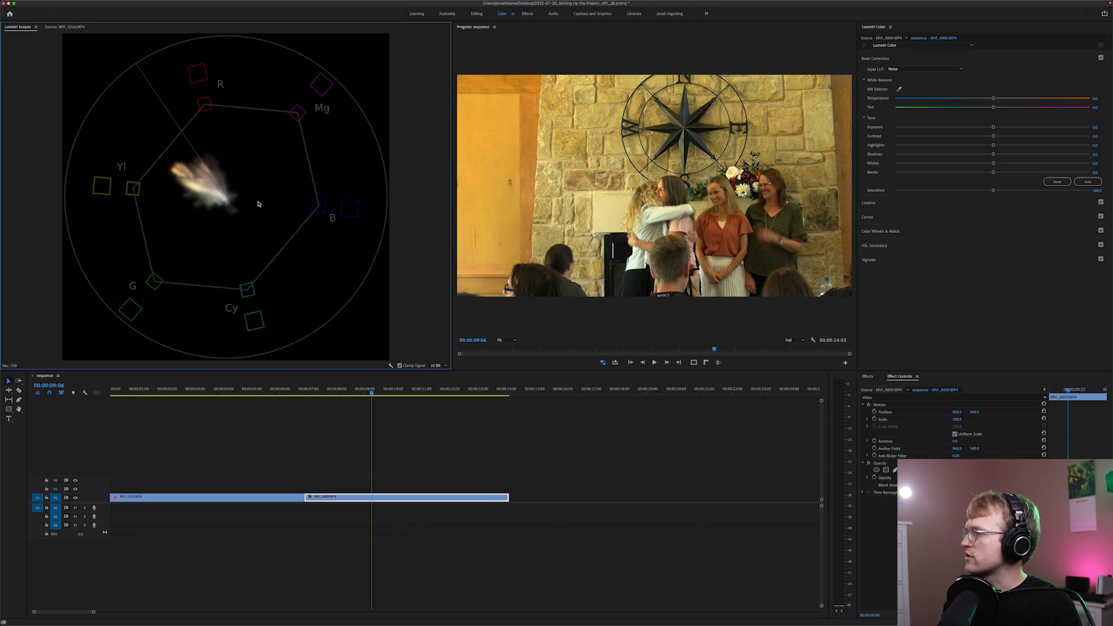
{"action": "right_click", "coordinate": [258, 204]}
{"action": "left_click", "coordinate": [296, 177]}
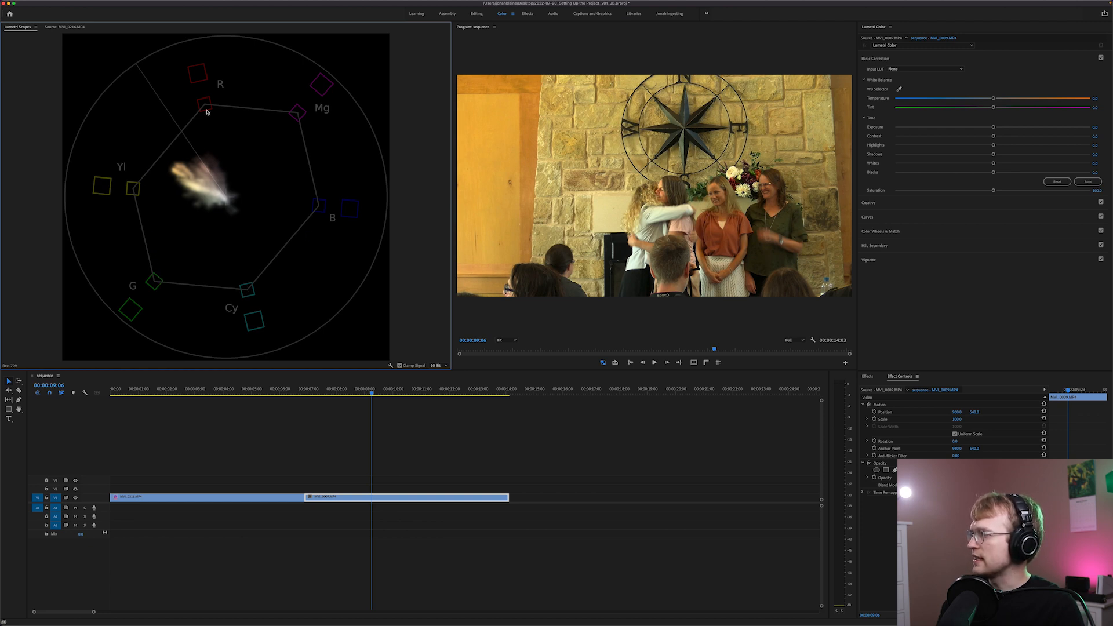
Save the project and examine the first clip's vectorscope at 00:00:04:15
{"action": "key", "text": "cmd+s"}
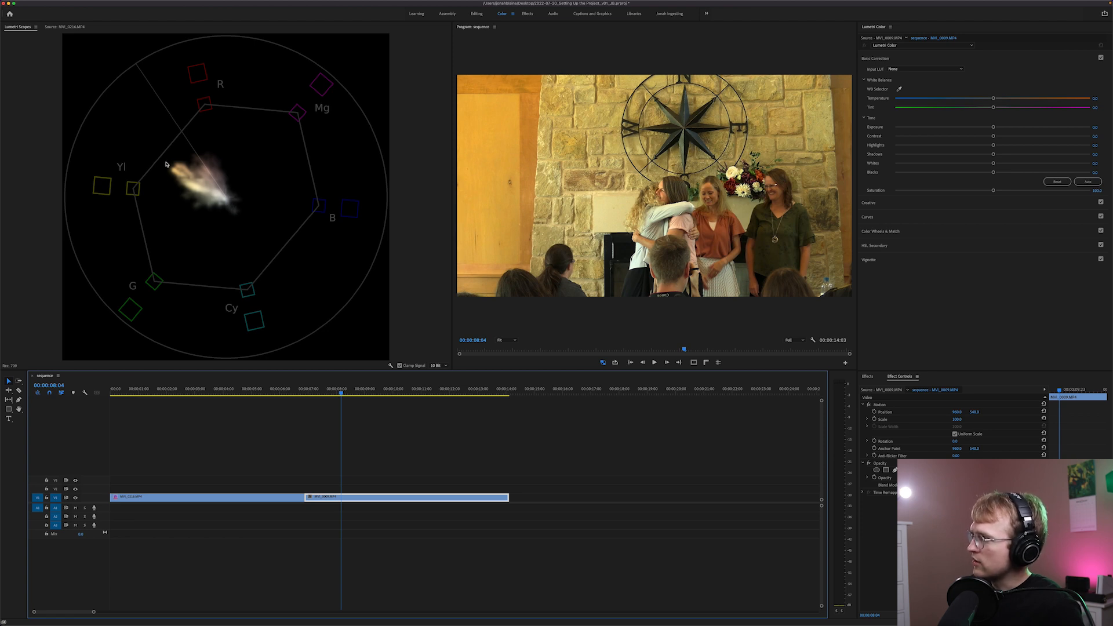
{"action": "left_click", "coordinate": [241, 390]}
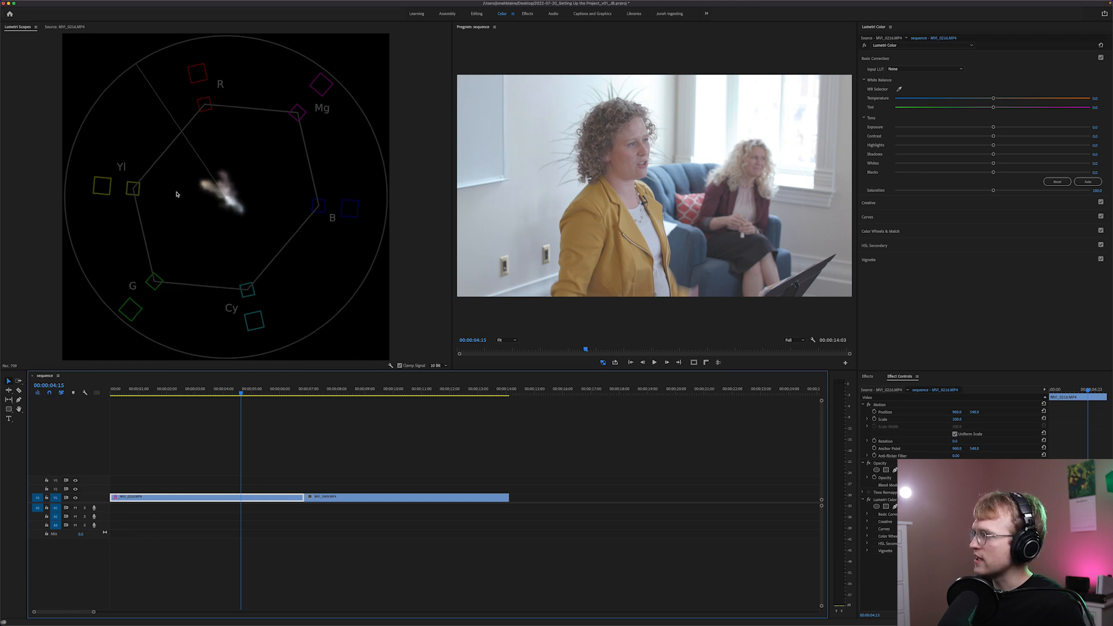
{"action": "left_click", "coordinate": [218, 202]}
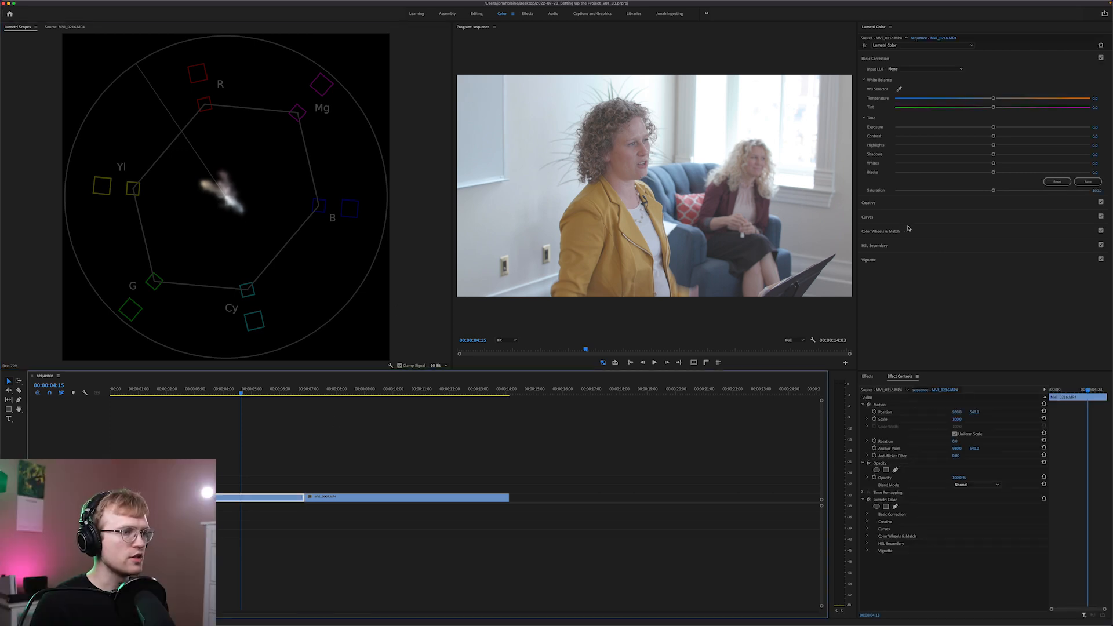
Find the Crop effect, apply it to the first clip and display the clip's effect controls
{"action": "left_click", "coordinate": [867, 377]}
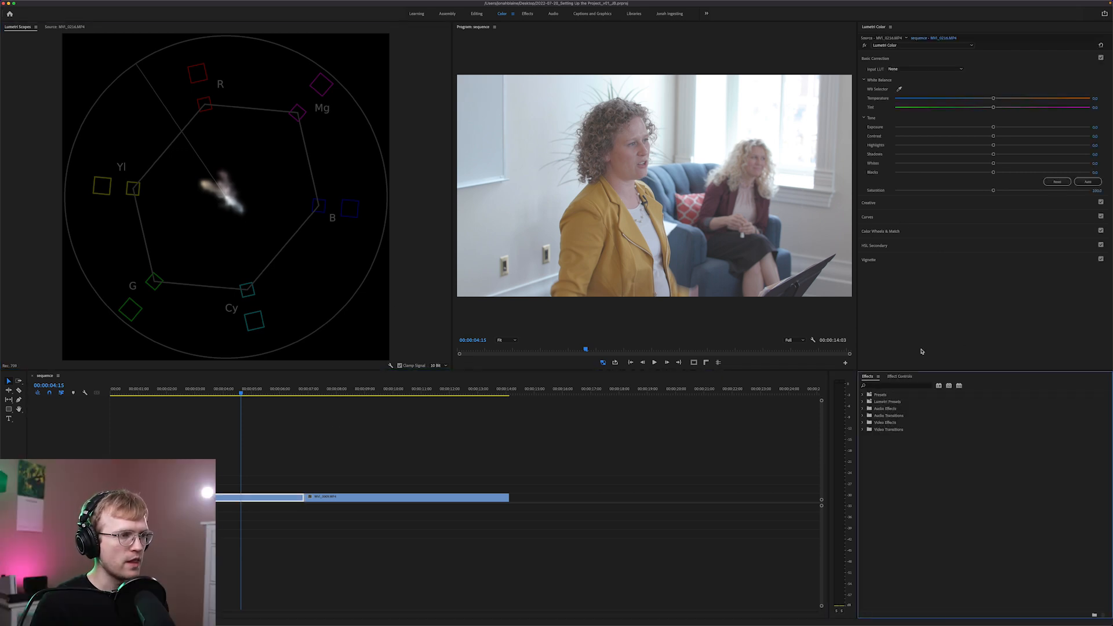
{"action": "left_click", "coordinate": [889, 388]}
{"action": "type", "text": "crop"}
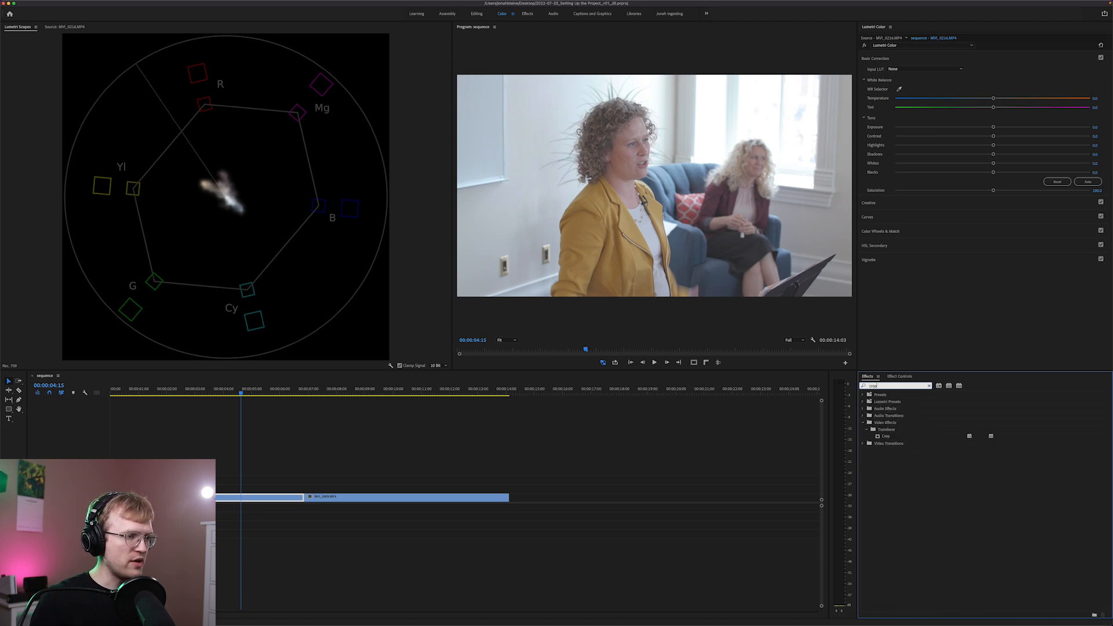
{"action": "left_click_drag", "start_coordinate": [885, 435], "coordinate": [254, 496]}
{"action": "left_click", "coordinate": [899, 376]}
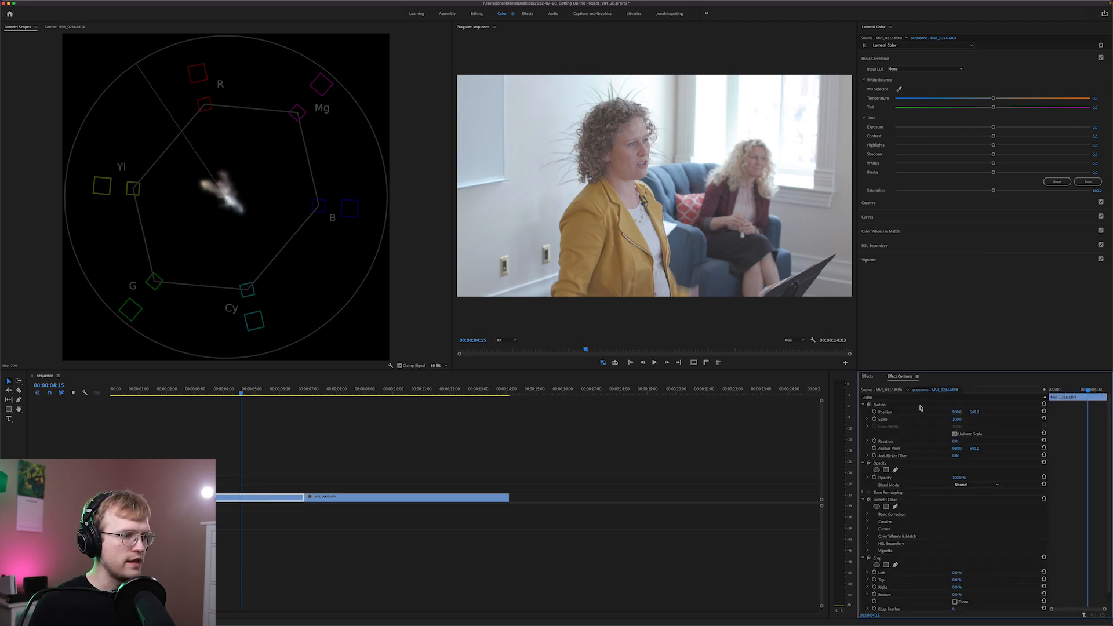
Crop the first clip to the standing woman's face, about 41% left, 23% top, 54% right and 45% bottom
{"action": "scroll", "coordinate": [917, 545], "scroll_direction": "down", "scroll_amount": 1}
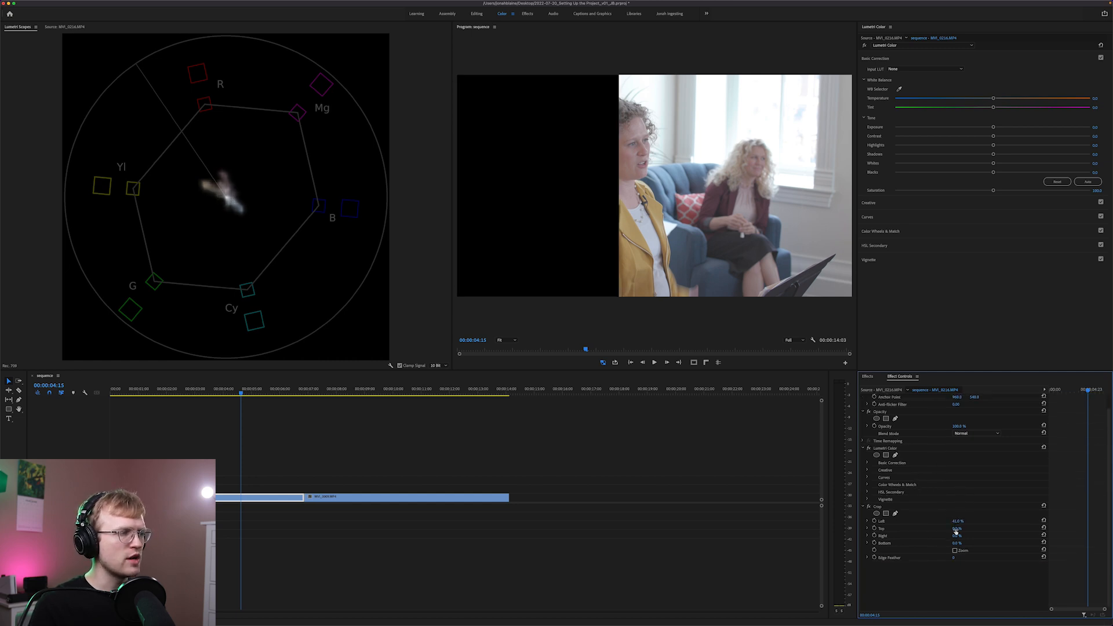
{"action": "left_click_drag", "start_coordinate": [956, 529], "coordinate": [987, 536]}
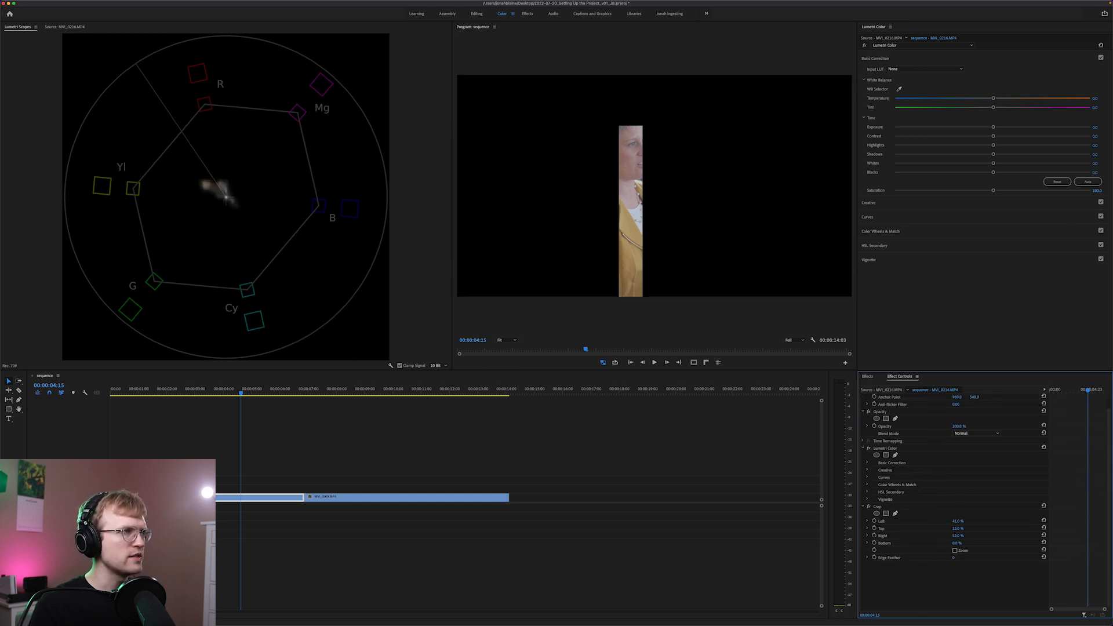
{"action": "left_click_drag", "start_coordinate": [955, 543], "coordinate": [962, 543]}
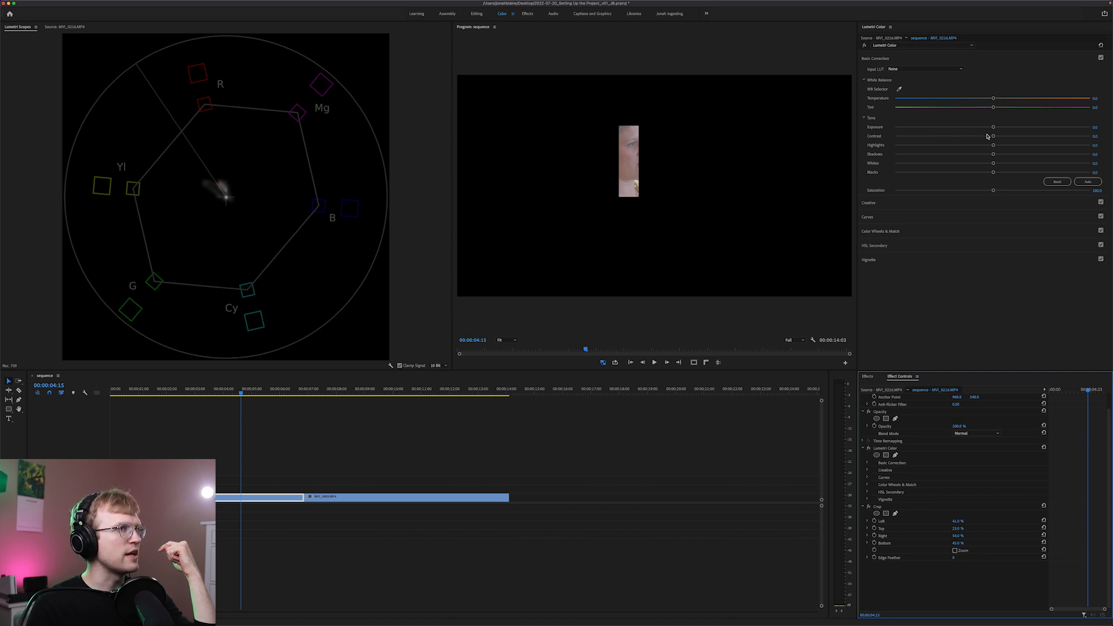
Shift the first clip's Tint slightly toward green to test the skin tone on the vectorscope, and look at the Curves settings
{"action": "left_click_drag", "start_coordinate": [991, 109], "coordinate": [981, 109]}
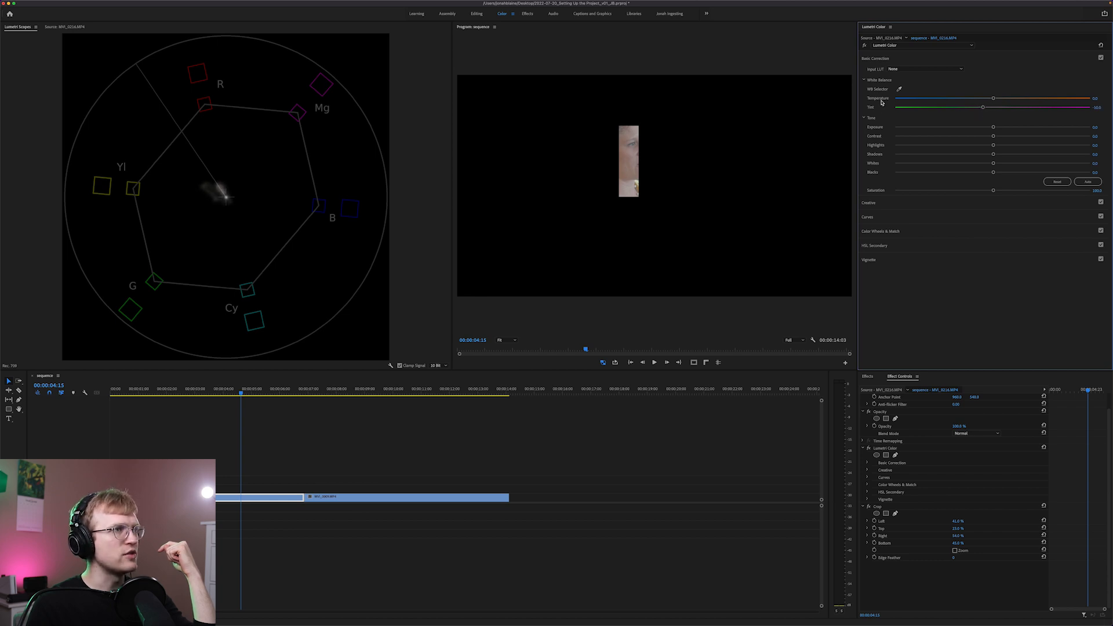
{"action": "left_click", "coordinate": [898, 216]}
{"action": "left_click", "coordinate": [921, 59]}
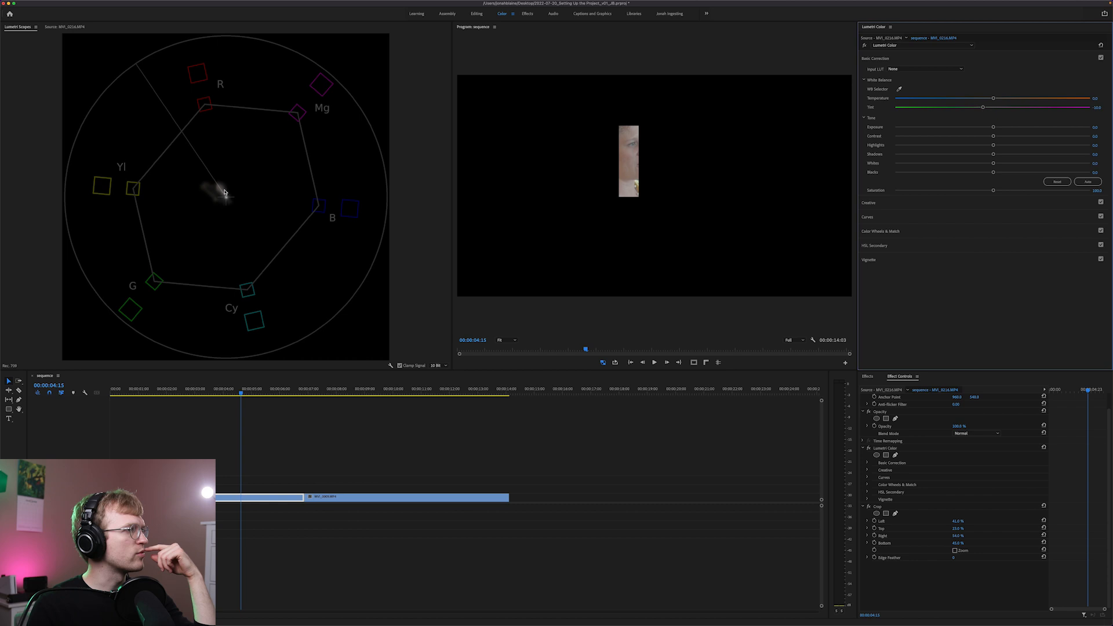
Disable the first clip's Crop effect and save the project with the Basic Correction settings displayed
{"action": "left_click", "coordinate": [868, 508]}
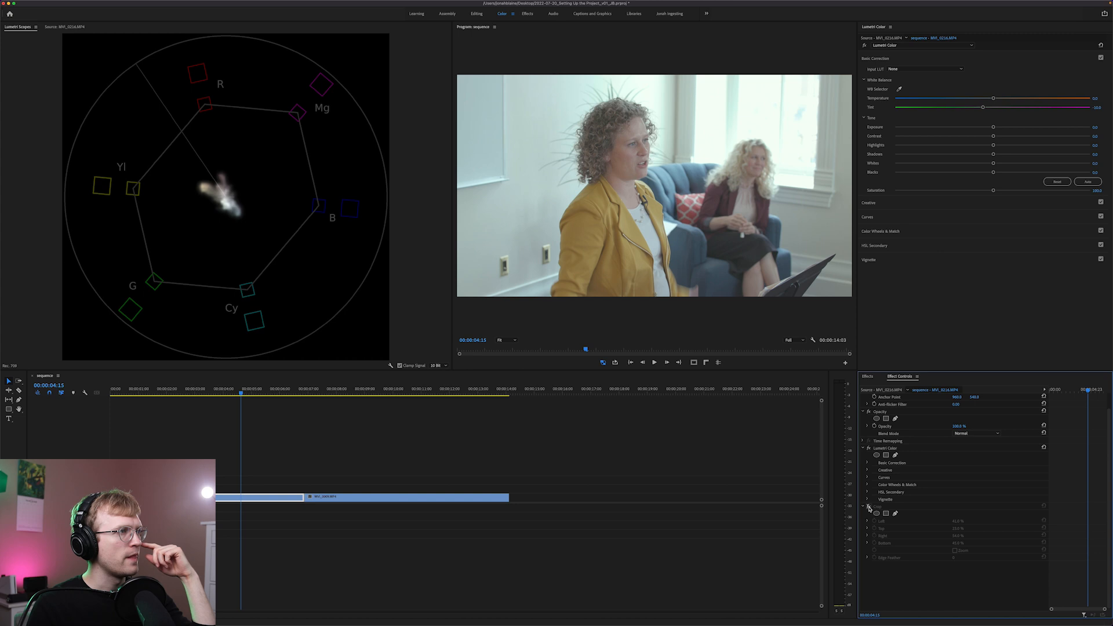
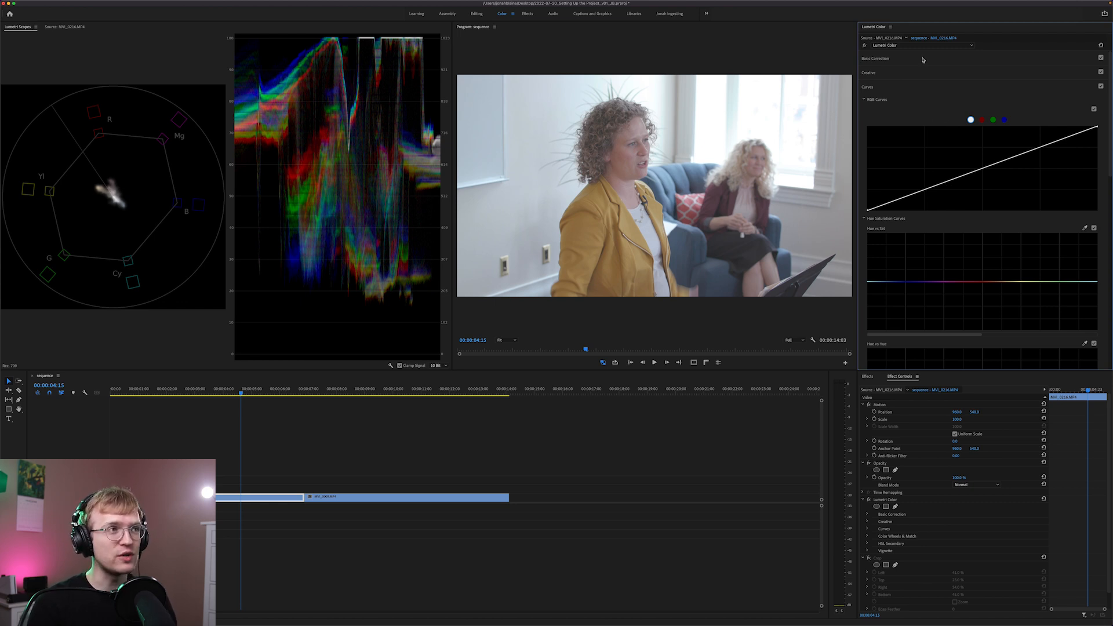
{"action": "left_click", "coordinate": [893, 59]}
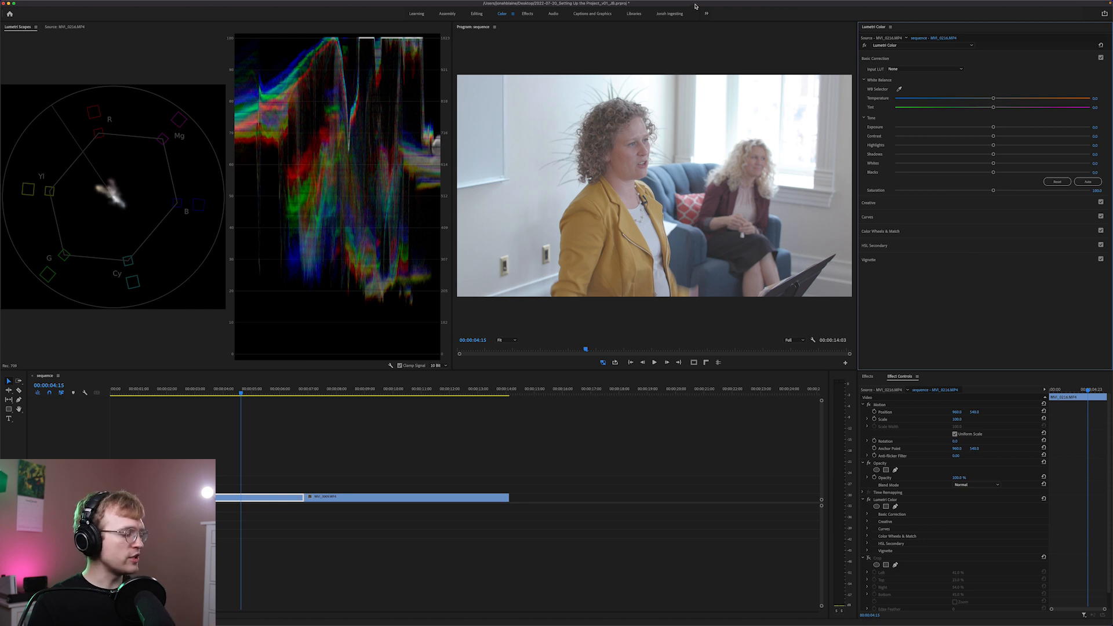
{"action": "key", "text": "super+s"}
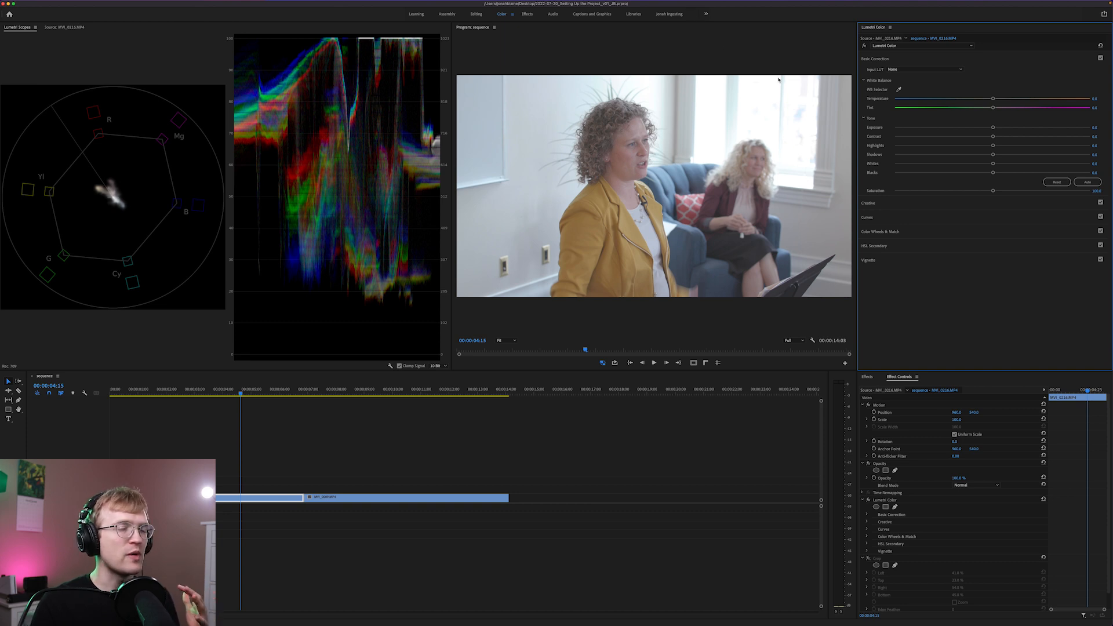
White-balance the first clip by sampling the whiteboard, and compare before and after by undoing and redoing the change
{"action": "left_click", "coordinate": [899, 90]}
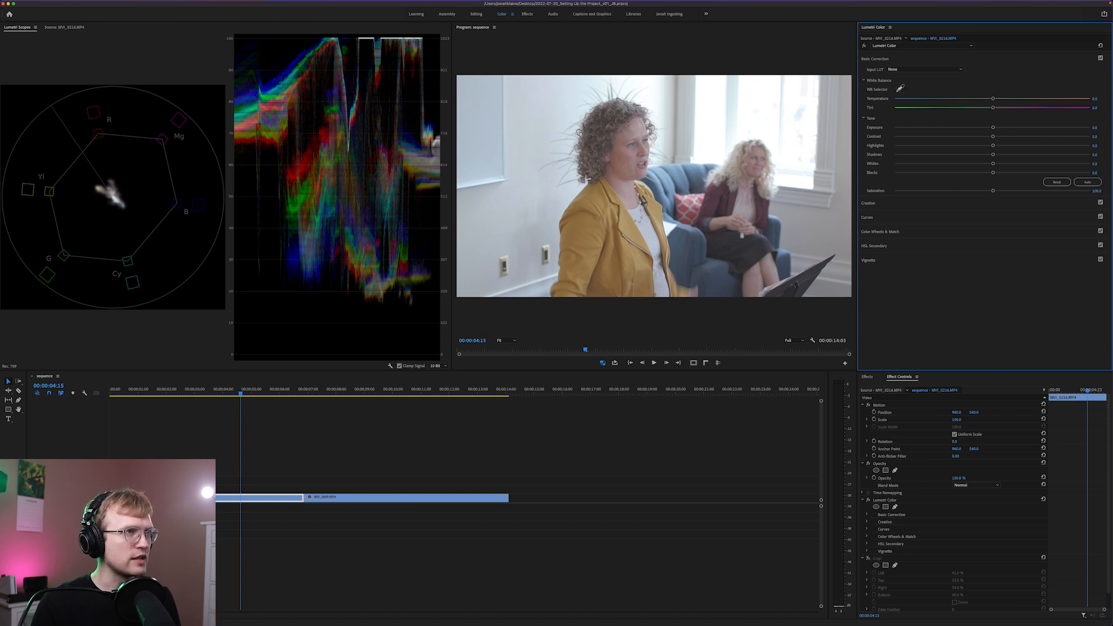
{"action": "left_click", "coordinate": [483, 120]}
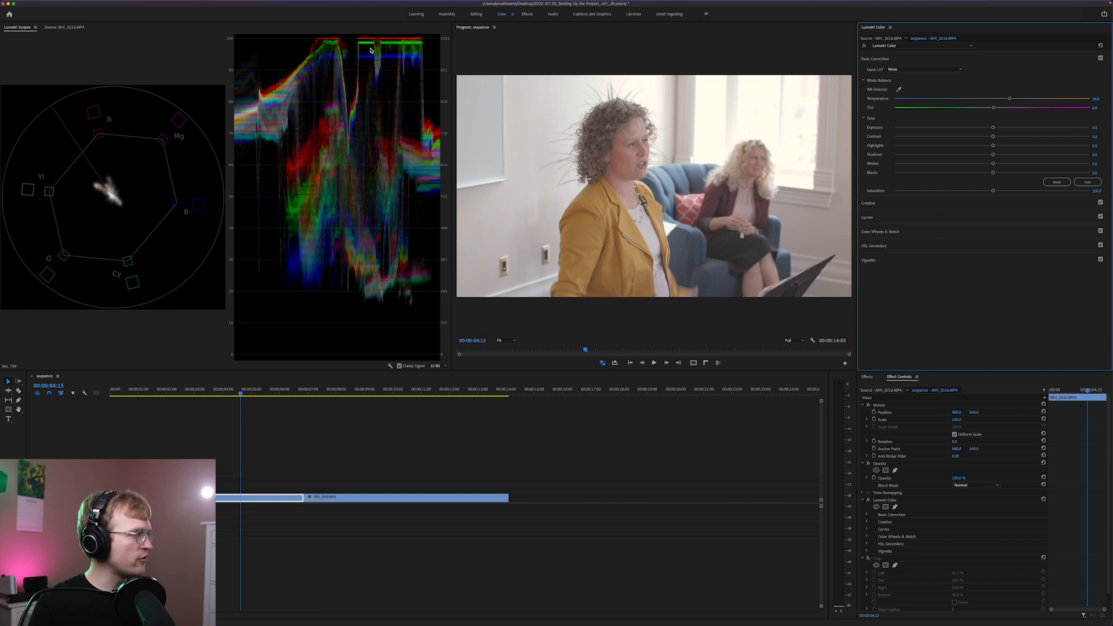
{"action": "key", "text": "super+z"}
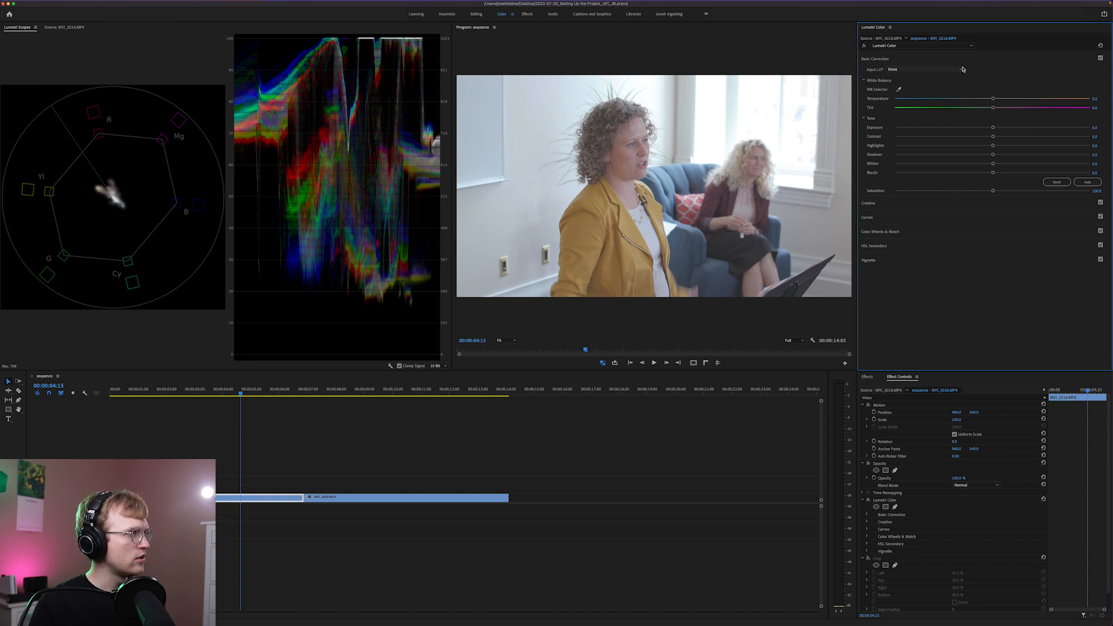
{"action": "key", "text": "super+shift+z"}
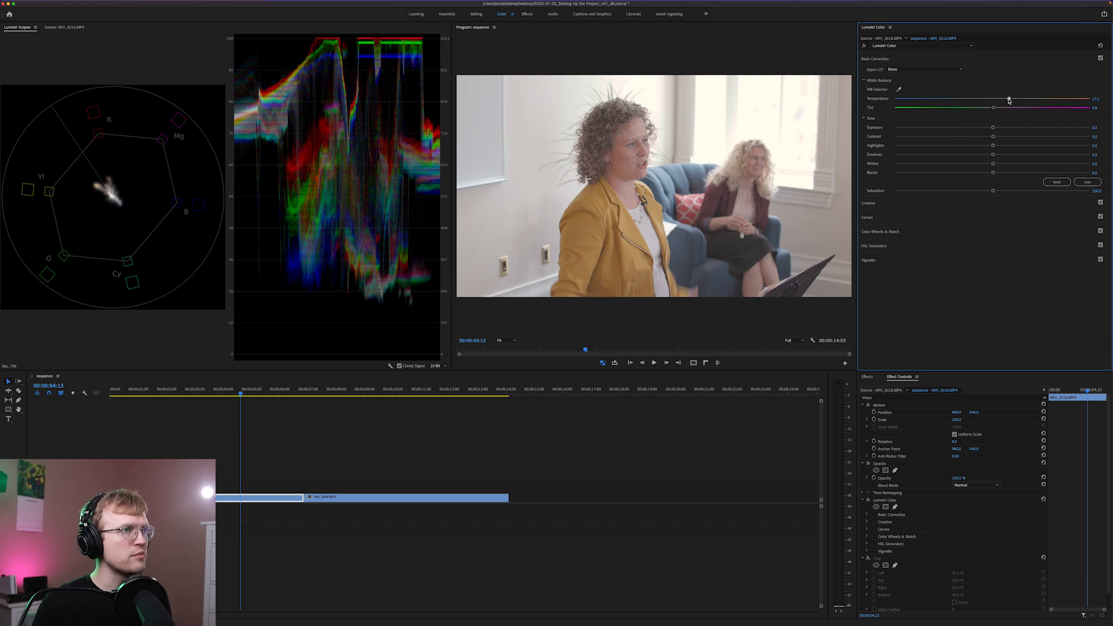
Lower the first clip's temperature to about 13, try a tint of 1.5 and shift the tint further toward magenta
{"action": "left_click_drag", "start_coordinate": [1009, 100], "coordinate": [1005, 100]}
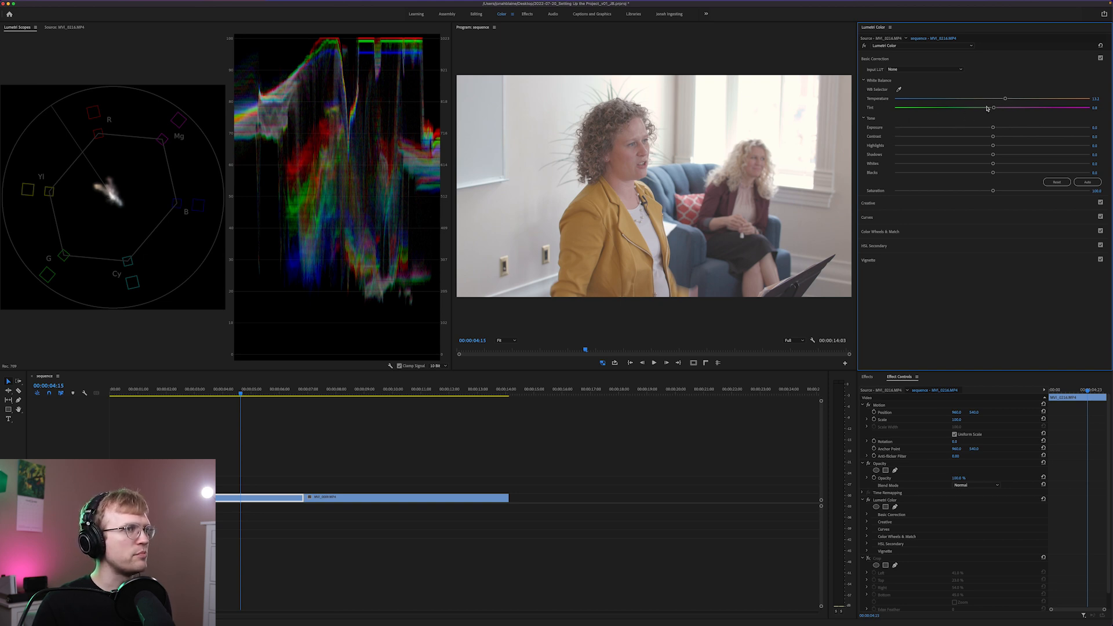
{"action": "left_click", "coordinate": [1095, 112]}
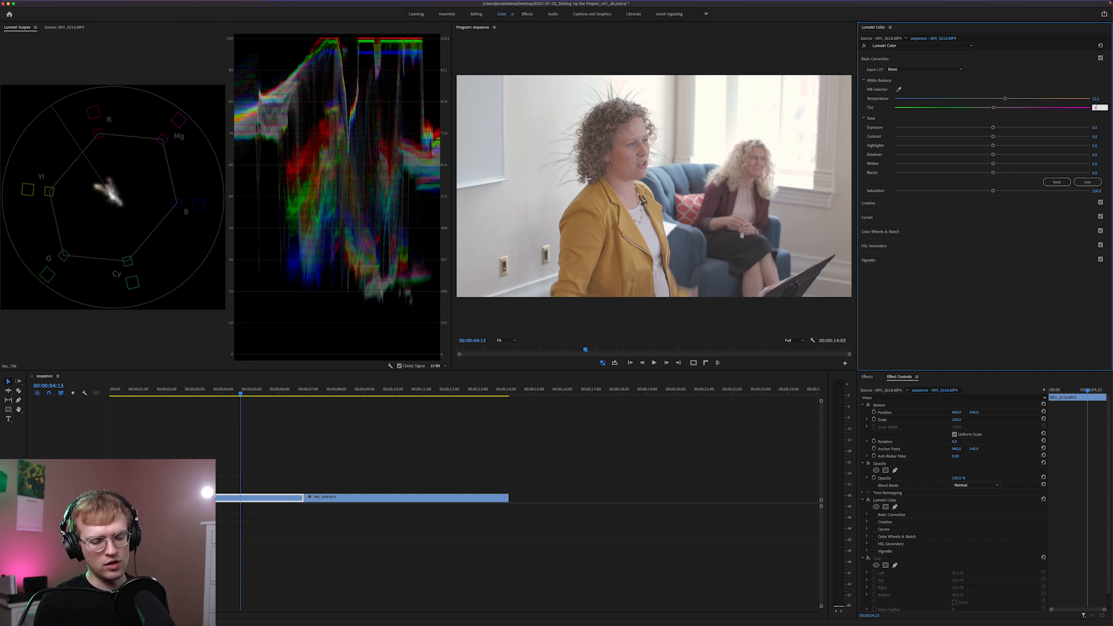
{"action": "type", "text": "1.5"}
{"action": "key", "text": "Return"}
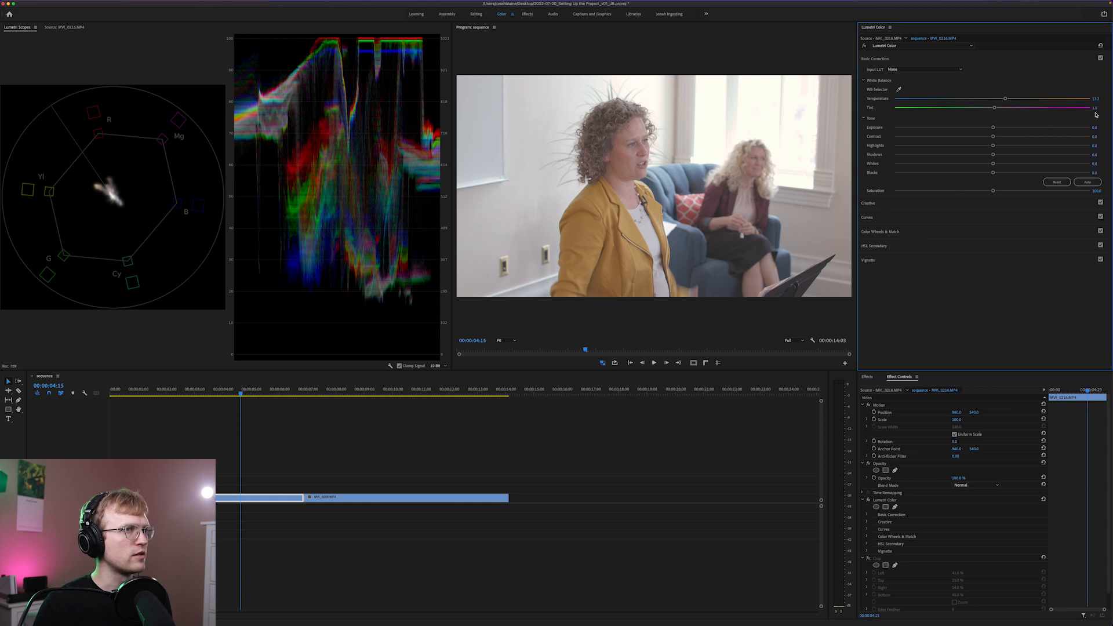
{"action": "left_click_drag", "start_coordinate": [994, 109], "coordinate": [1000, 108]}
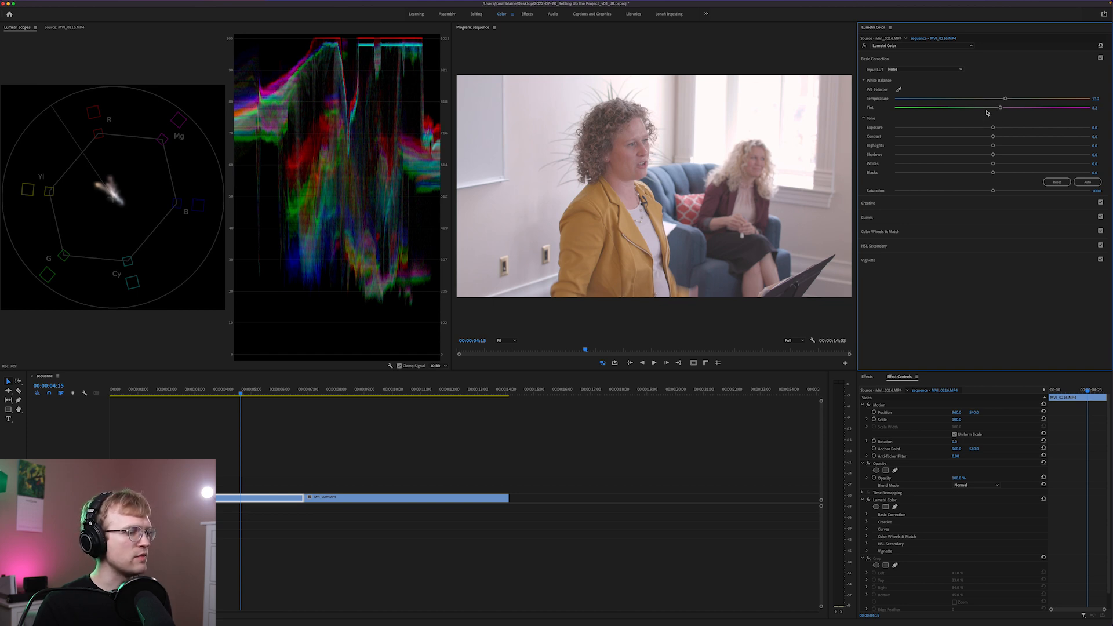
Enable the first clip's Crop effect to isolate the face on the scopes, and set the Tint to 4
{"action": "scroll", "coordinate": [900, 528], "scroll_direction": "down", "scroll_amount": 1}
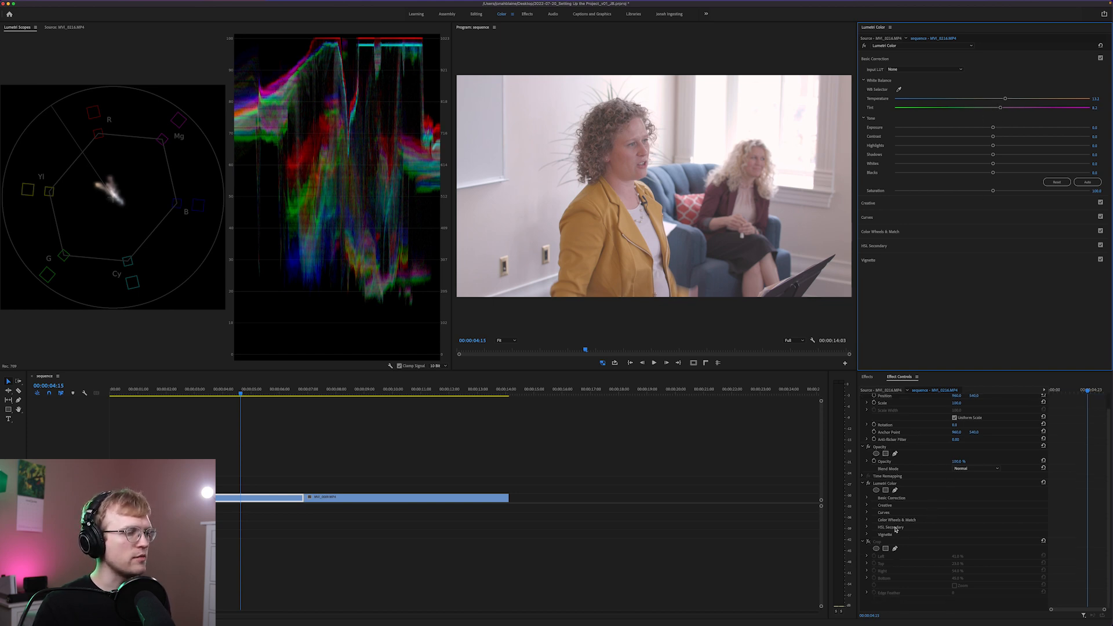
{"action": "left_click", "coordinate": [868, 541]}
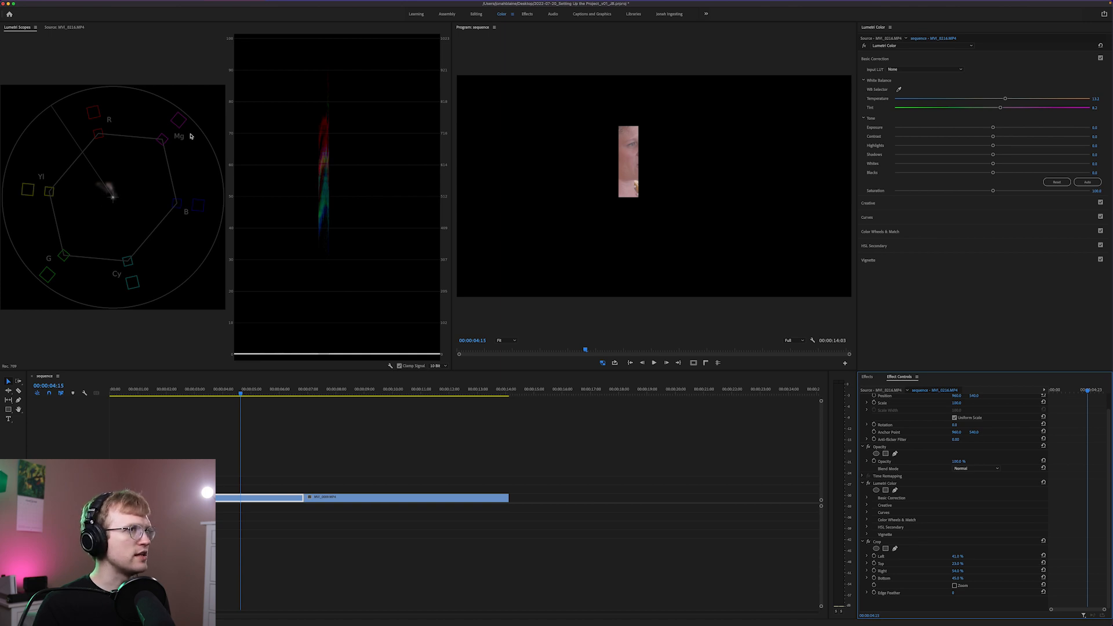
{"action": "right_click", "coordinate": [137, 149]}
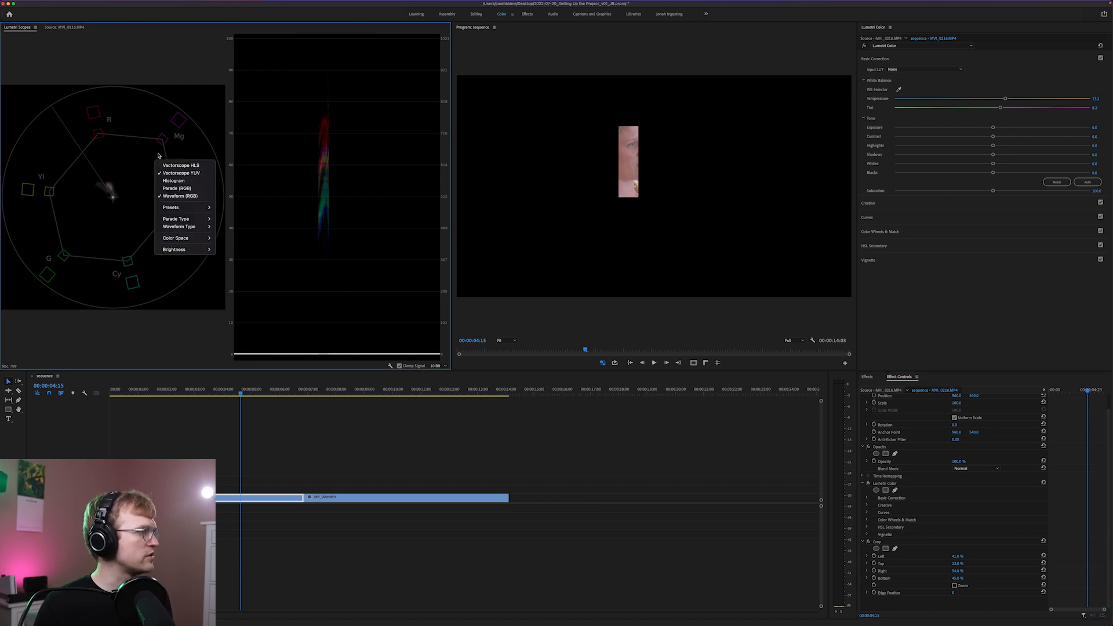
{"action": "left_click", "coordinate": [178, 143]}
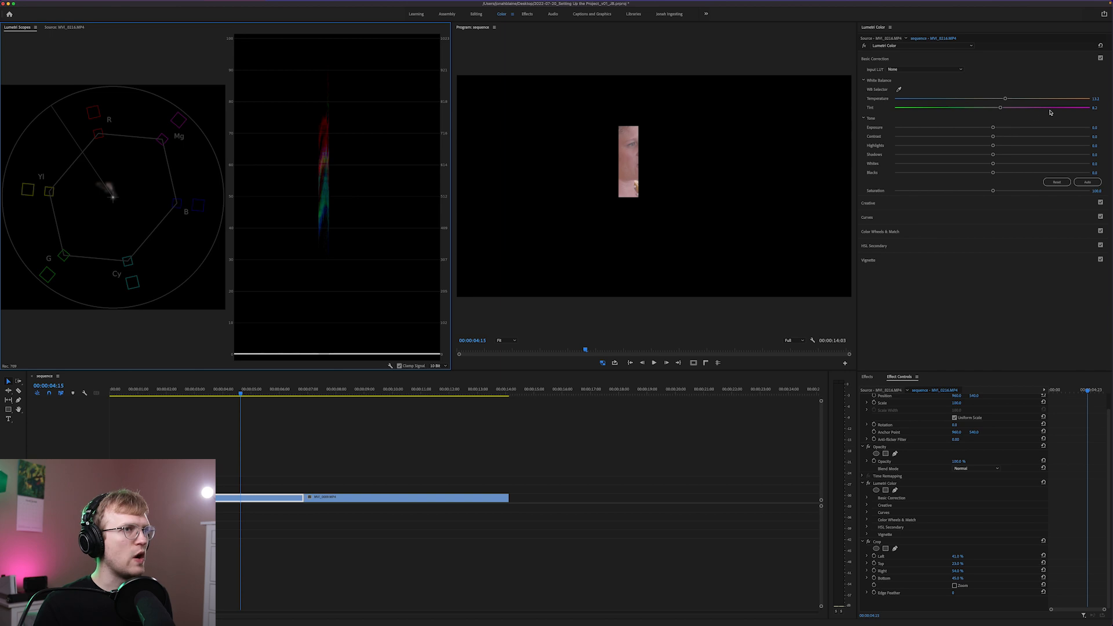
{"action": "left_click", "coordinate": [1095, 107]}
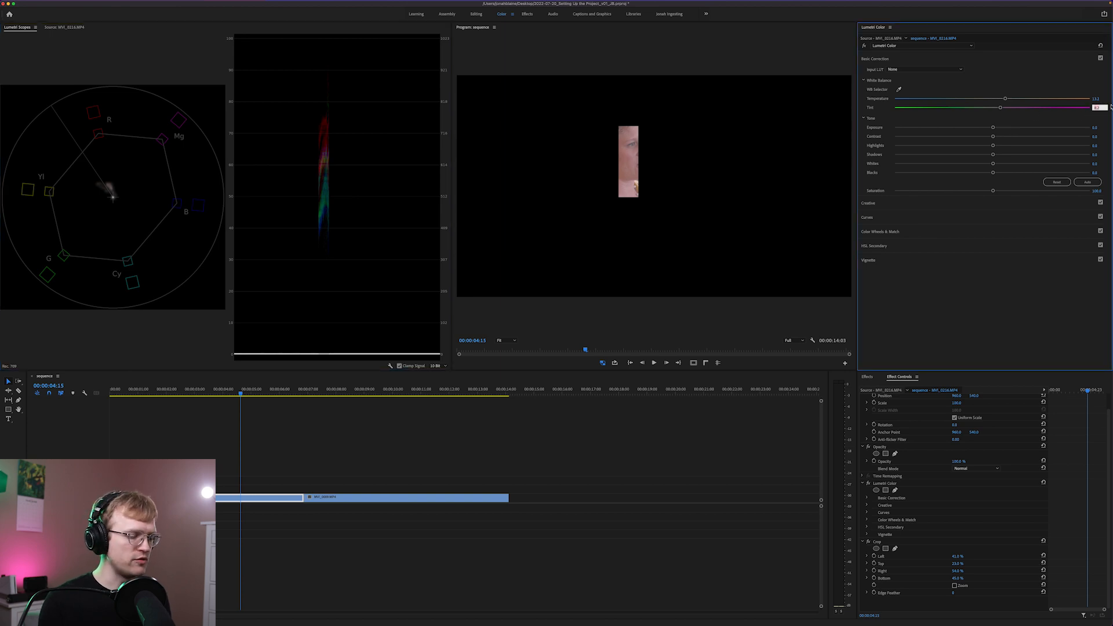
{"action": "type", "text": "4"}
{"action": "key", "text": "Return"}
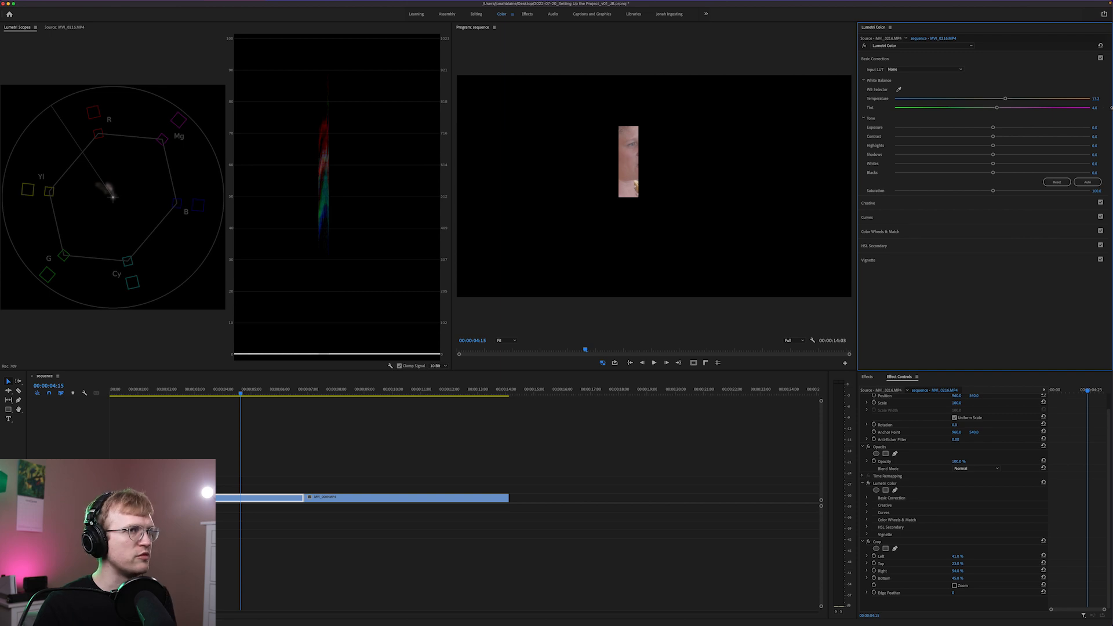
Try a temperature of 8 on the first clip, return it to about 13, and set the Tint to 0
{"action": "left_click", "coordinate": [1096, 98]}
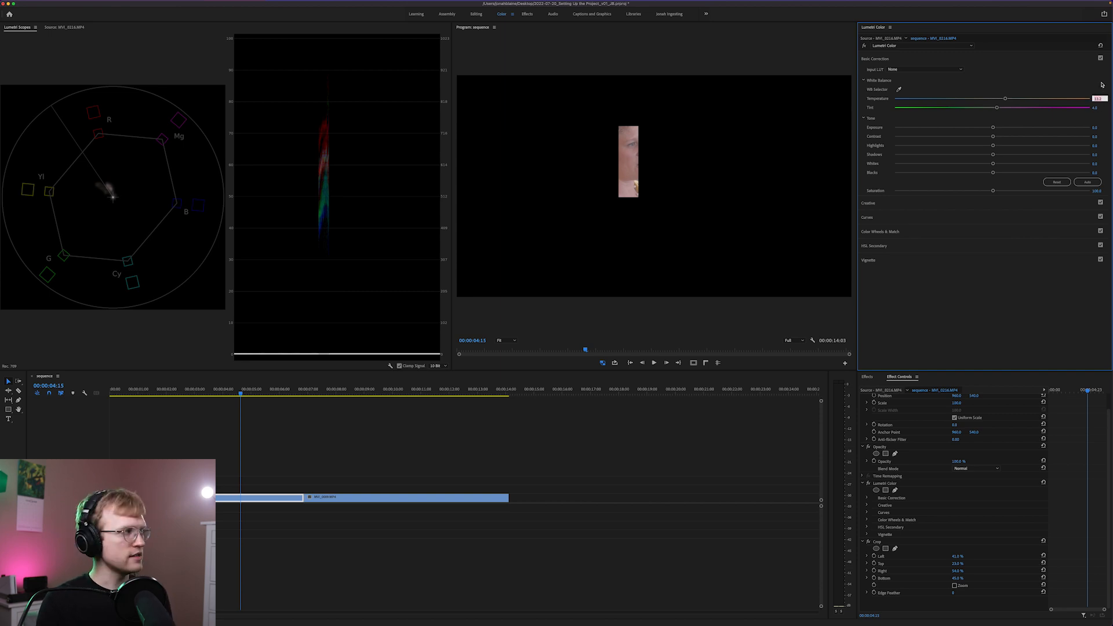
{"action": "key", "text": "Return"}
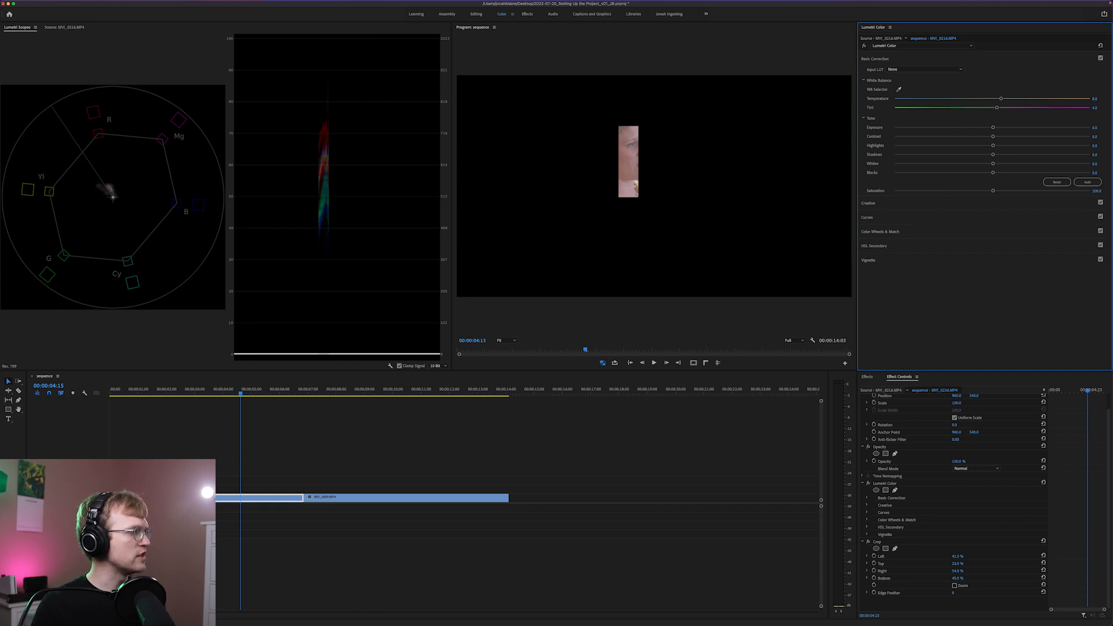
{"action": "left_click", "coordinate": [1097, 110]}
{"action": "type", "text": "0"}
{"action": "key", "text": "Return"}
Try Tint values of 4 and -4 on the cropped face while checking the skin tone line
{"action": "left_click", "coordinate": [1095, 109]}
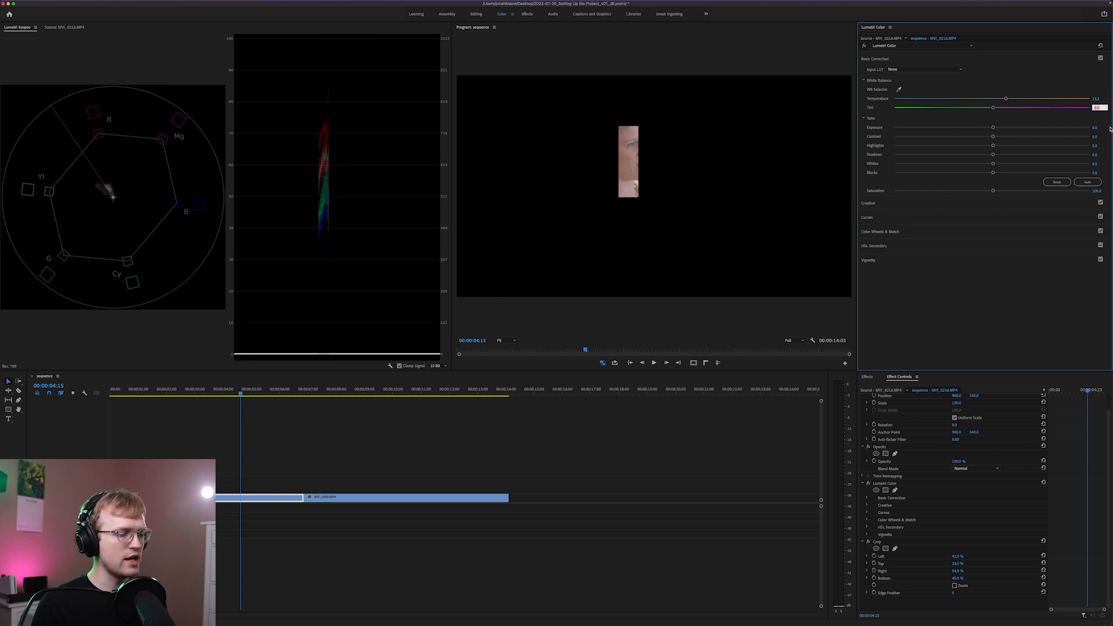
{"action": "type", "text": "4"}
{"action": "key", "text": "Return"}
{"action": "left_click", "coordinate": [1094, 108]}
{"action": "type", "text": "-4"}
{"action": "key", "text": "Return"}
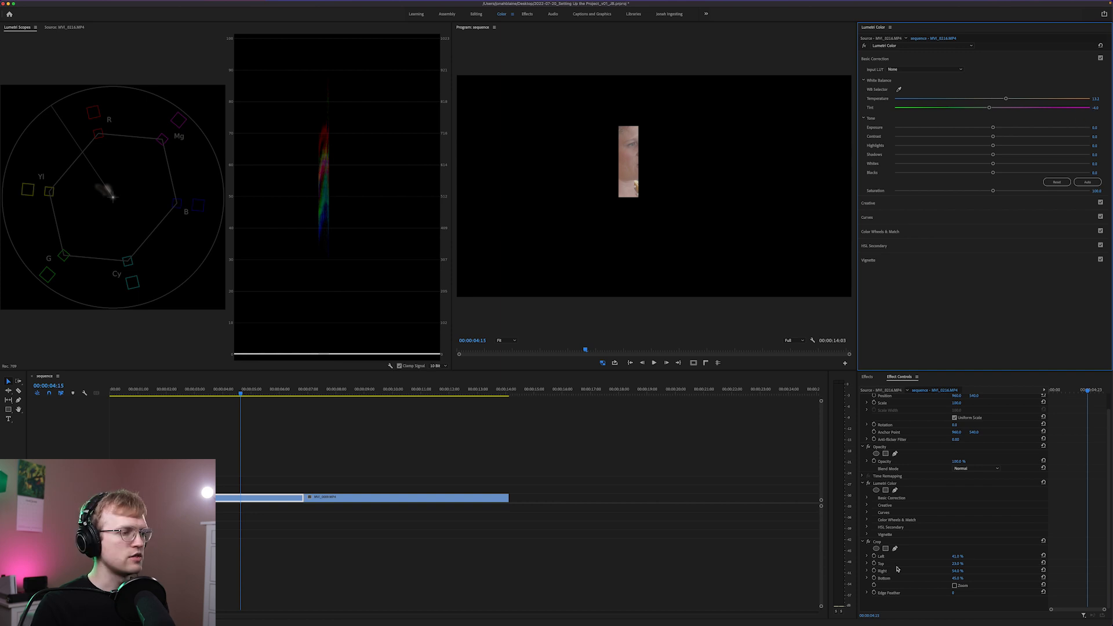
Disable the Crop effect and compare the full frame with Lumetri Color off and on
{"action": "left_click", "coordinate": [868, 541]}
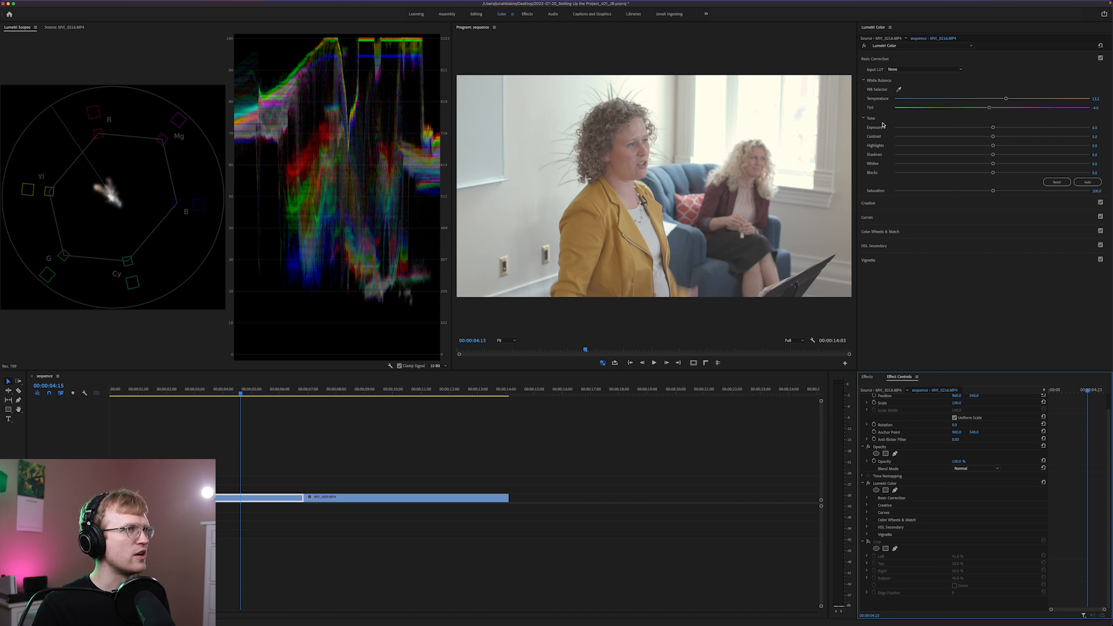
{"action": "left_click", "coordinate": [864, 46]}
{"action": "left_click", "coordinate": [864, 46]}
{"action": "left_click", "coordinate": [863, 46]}
{"action": "left_click", "coordinate": [864, 46]}
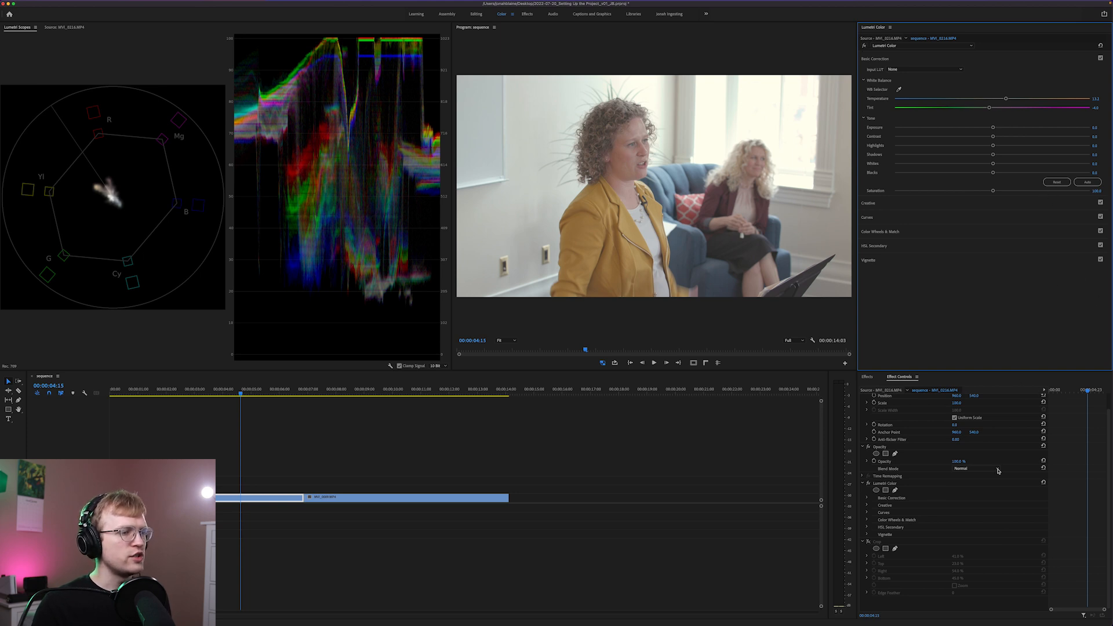
Re-enable the Crop effect and compare Tint values of 8 and -4 on the skin tone
{"action": "left_click", "coordinate": [868, 542]}
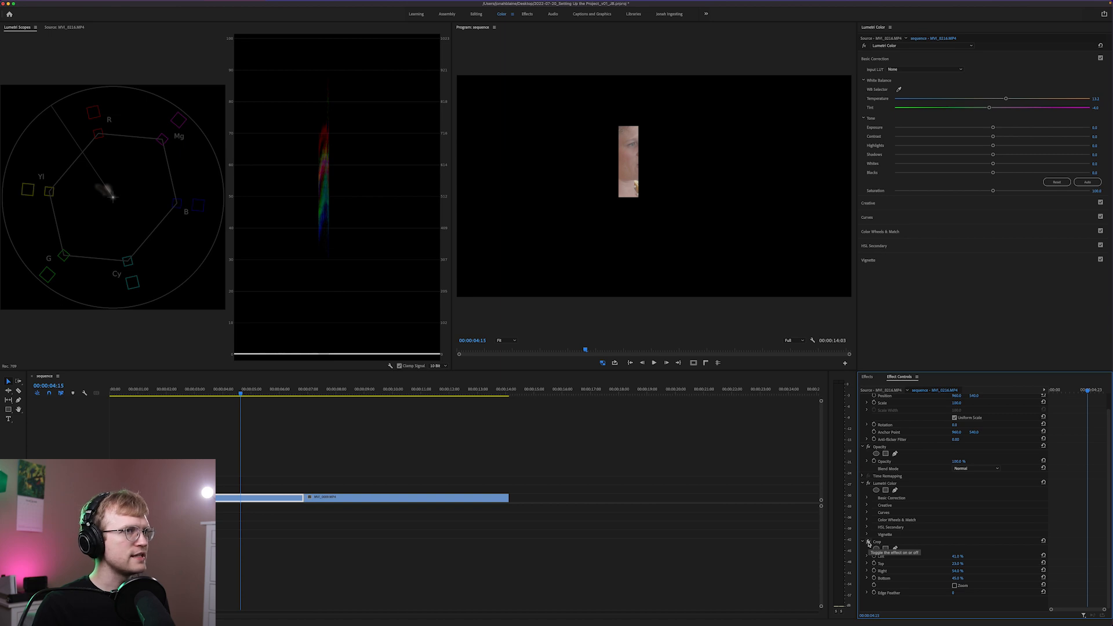
{"action": "left_click", "coordinate": [1096, 108]}
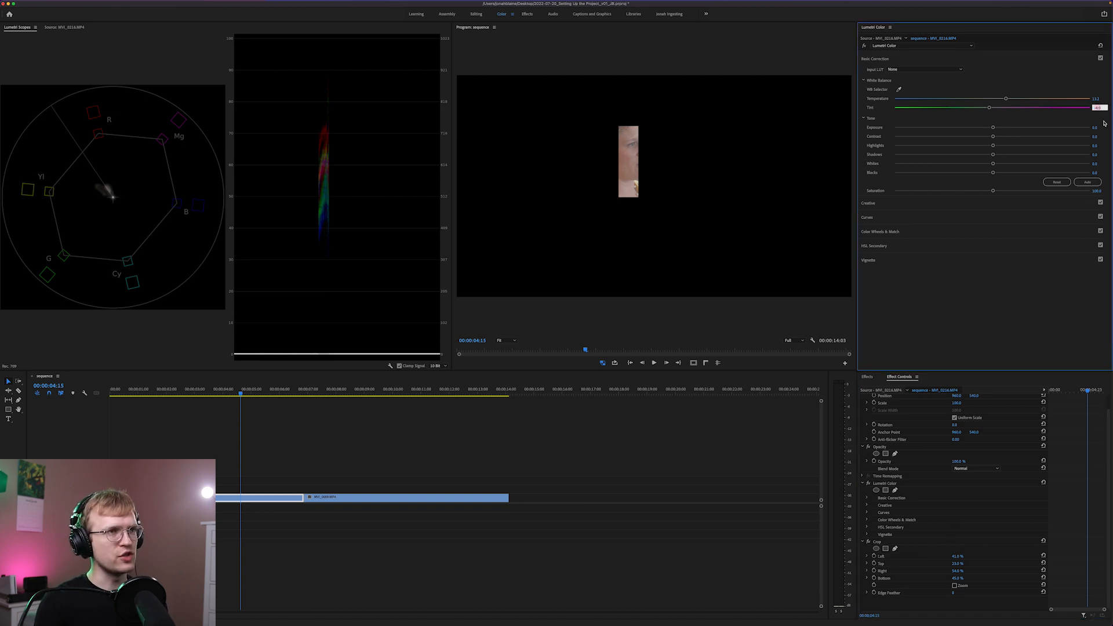
{"action": "key", "text": "Return"}
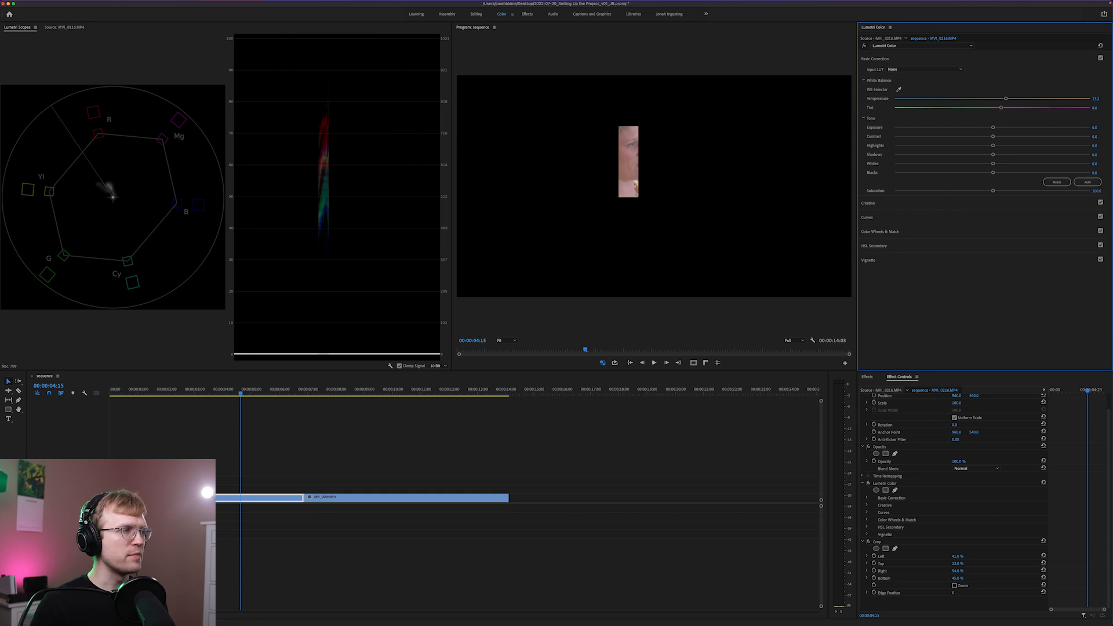
{"action": "left_click", "coordinate": [1097, 108]}
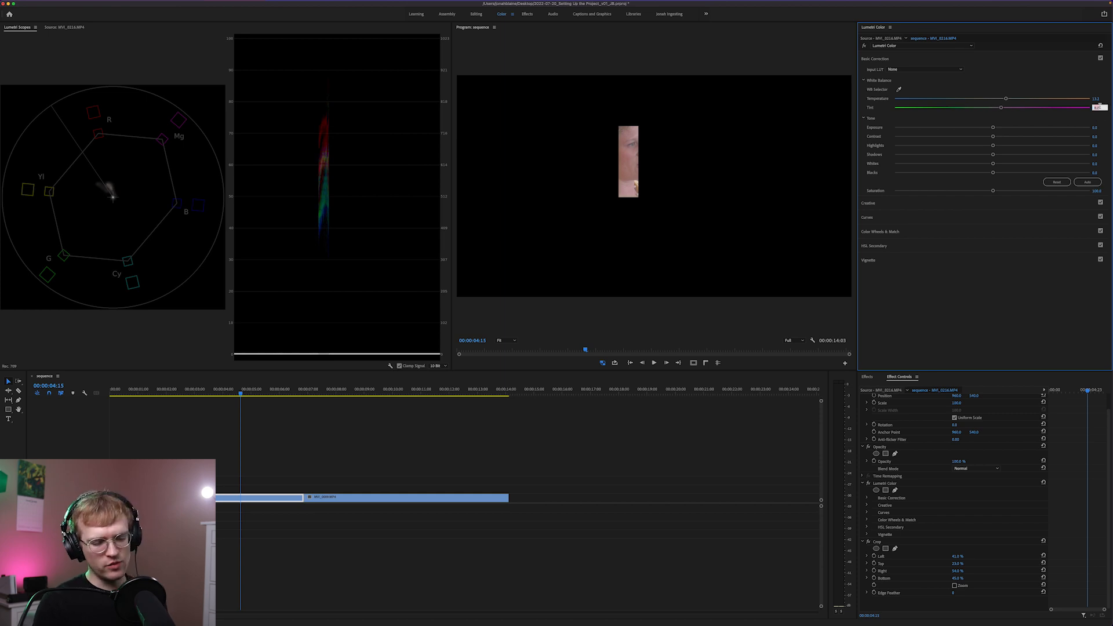
{"action": "type", "text": "-4"}
{"action": "key", "text": "Return"}
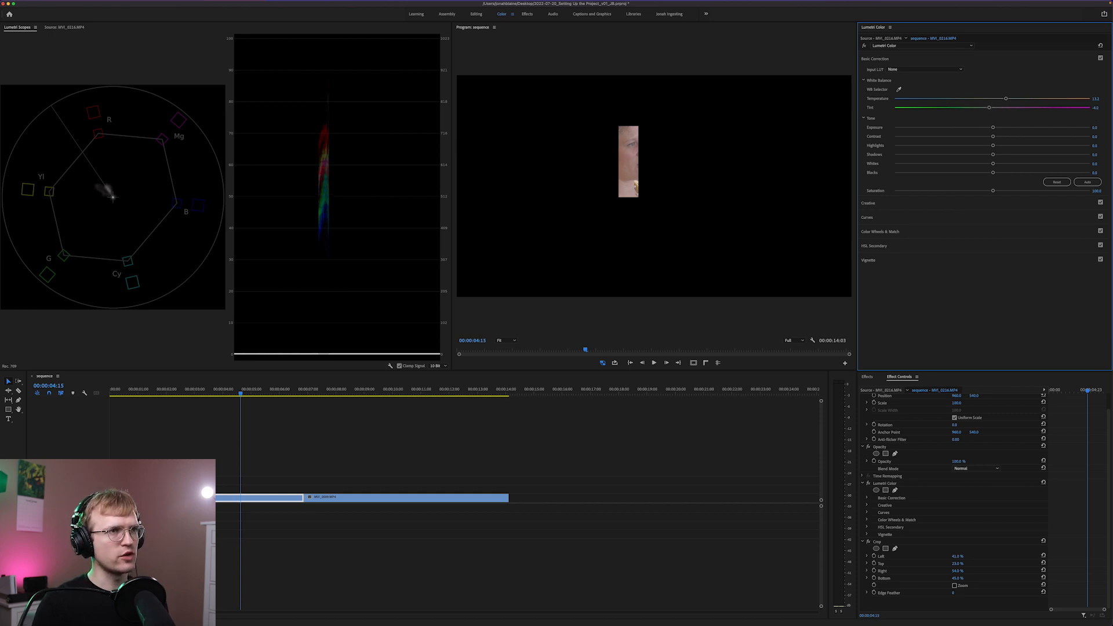
Set the first clip's Tint to 4 and disable the Crop effect to show the full frame
{"action": "left_click", "coordinate": [1099, 108]}
{"action": "type", "text": "4"}
{"action": "key", "text": "Return"}
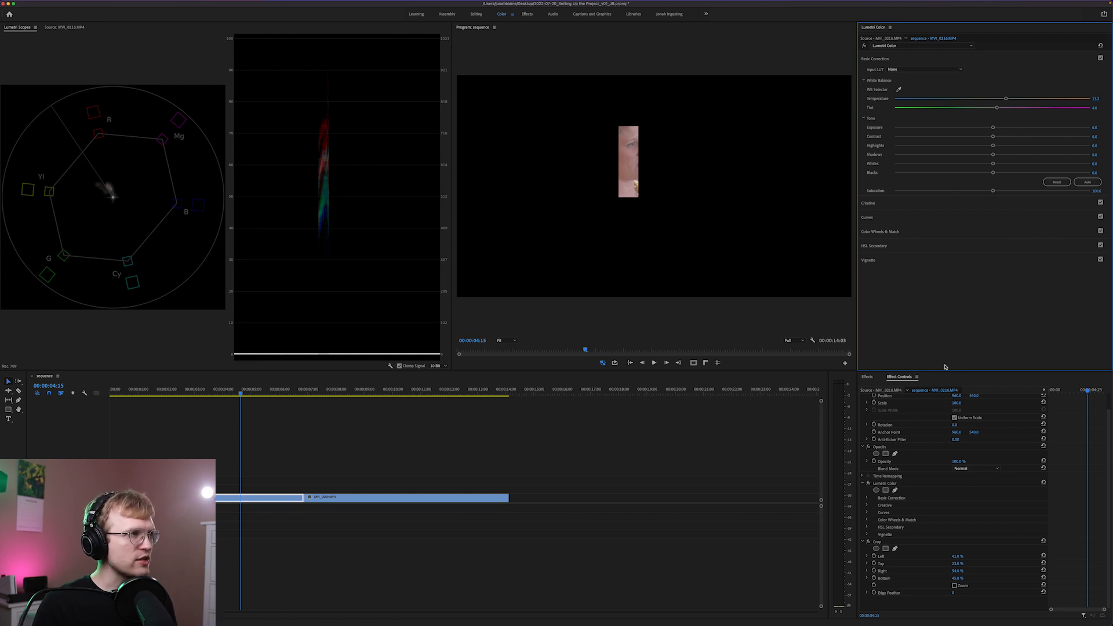
{"action": "left_click", "coordinate": [867, 542]}
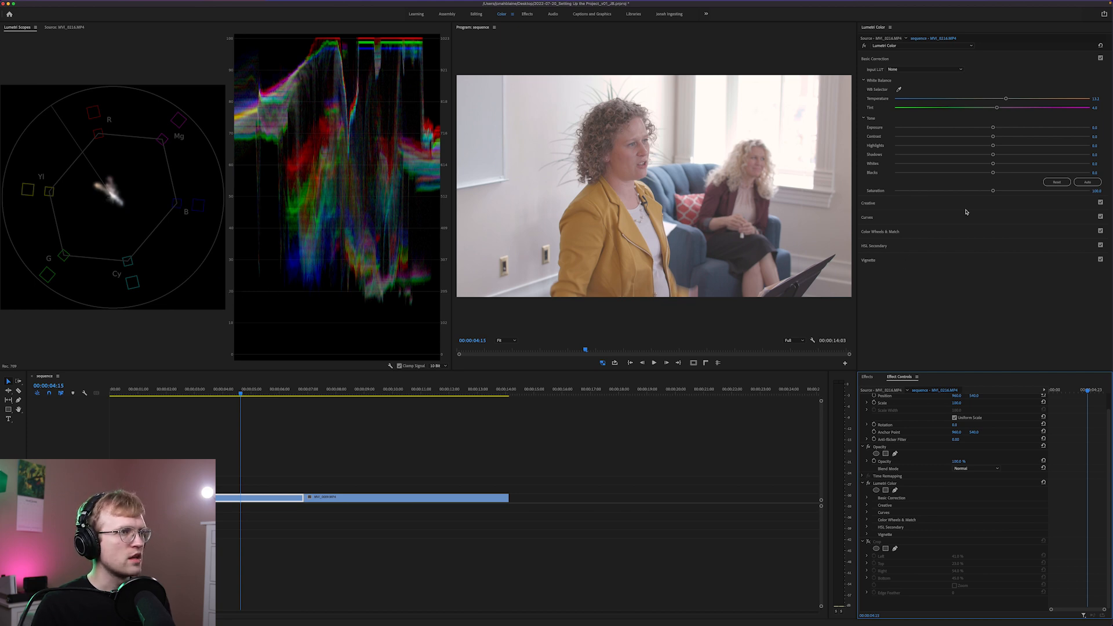
Test lowering the first clip's Blacks and Shadows while watching the waveform, and reset both to 0
{"action": "left_click_drag", "start_coordinate": [993, 172], "coordinate": [887, 175]}
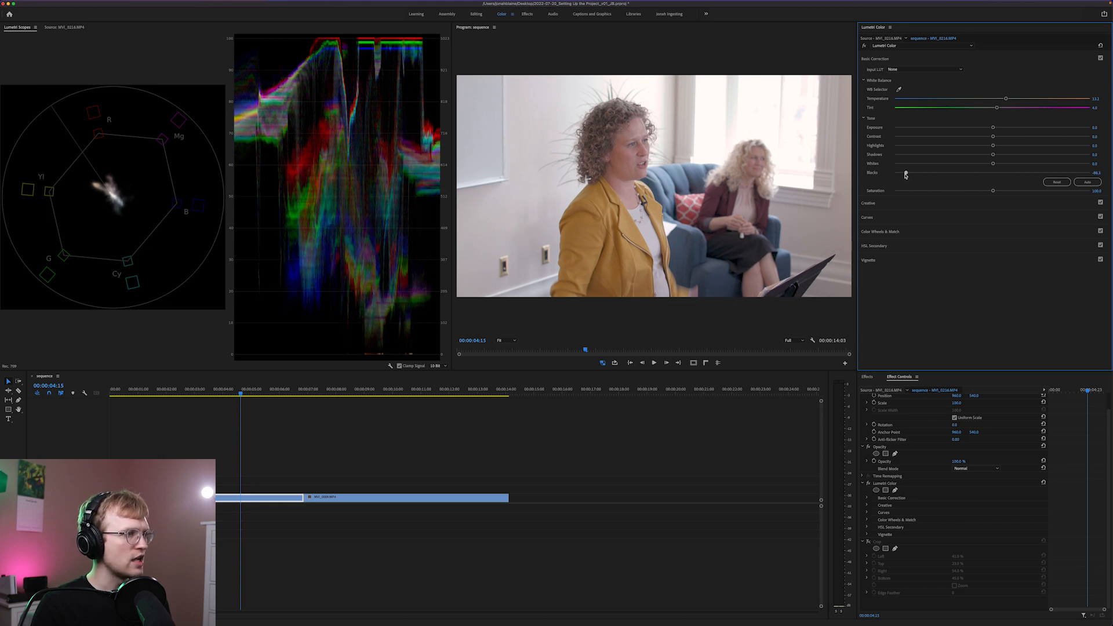
{"action": "left_click_drag", "start_coordinate": [893, 174], "coordinate": [950, 174]}
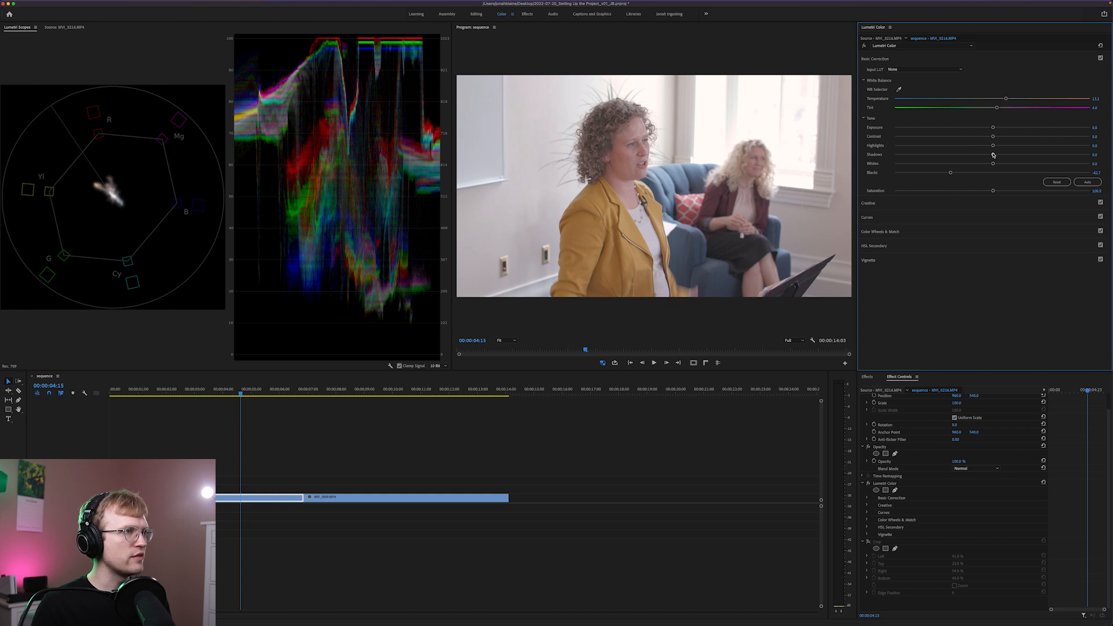
{"action": "left_click_drag", "start_coordinate": [991, 156], "coordinate": [920, 157]}
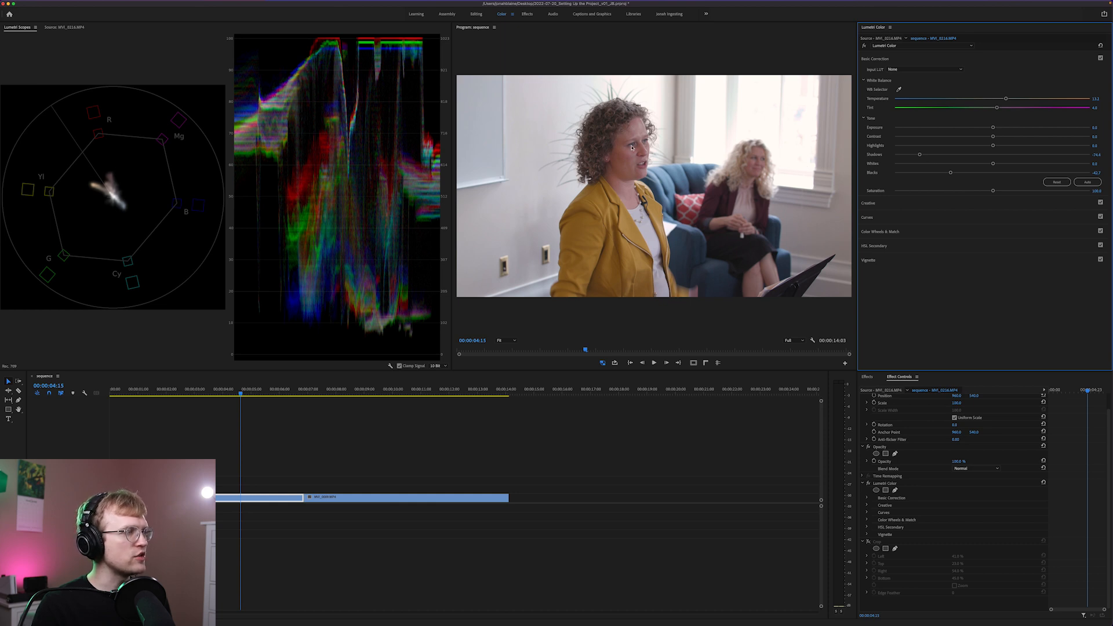
{"action": "left_click_drag", "start_coordinate": [919, 155], "coordinate": [922, 153]}
{"action": "double_click", "coordinate": [922, 153]}
{"action": "double_click", "coordinate": [950, 172]}
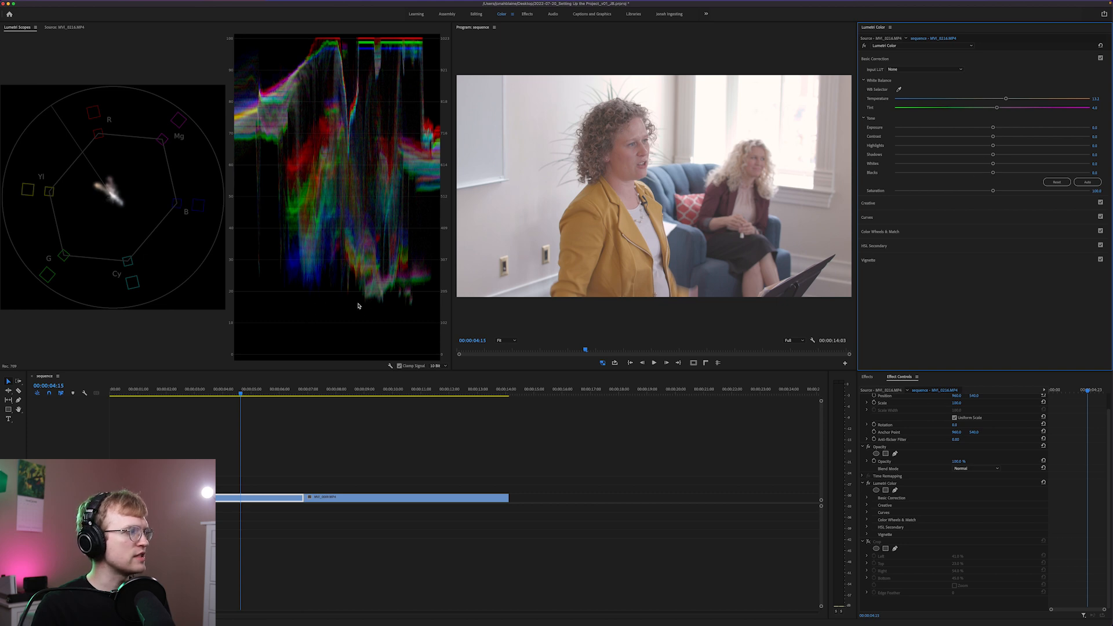
{"action": "left_click_drag", "start_coordinate": [993, 173], "coordinate": [861, 178]}
{"action": "double_click", "coordinate": [897, 172]}
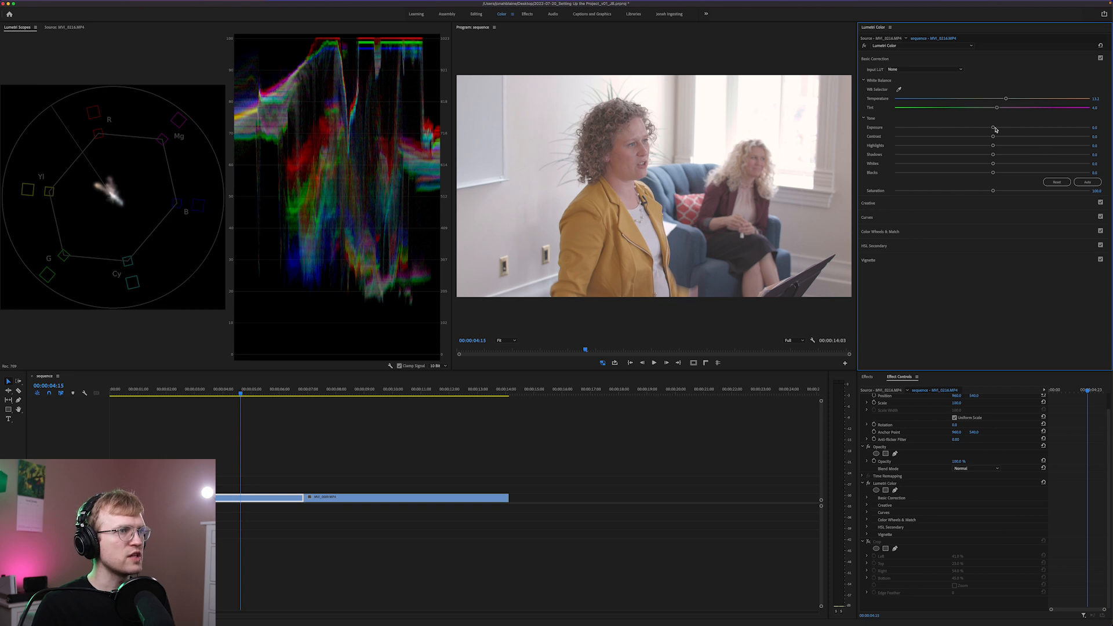
Lower the first clip's Exposure to about -0.1 after testing about -1.1, and raise Contrast to about 50
{"action": "left_click_drag", "start_coordinate": [993, 129], "coordinate": [971, 129]}
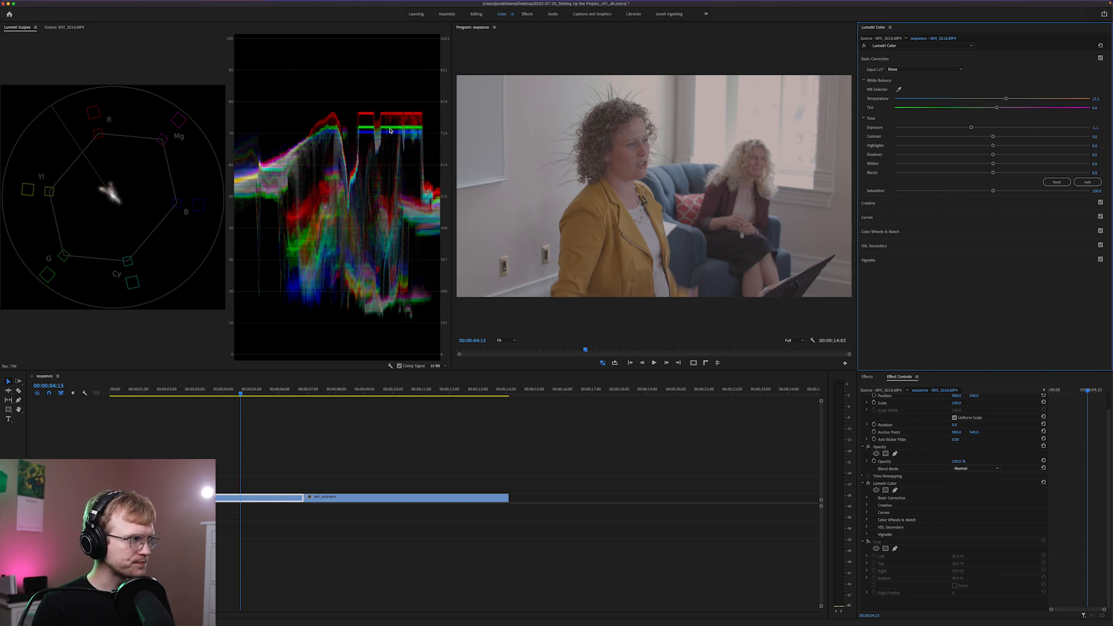
{"action": "double_click", "coordinate": [976, 127]}
{"action": "left_click_drag", "start_coordinate": [995, 128], "coordinate": [989, 127]}
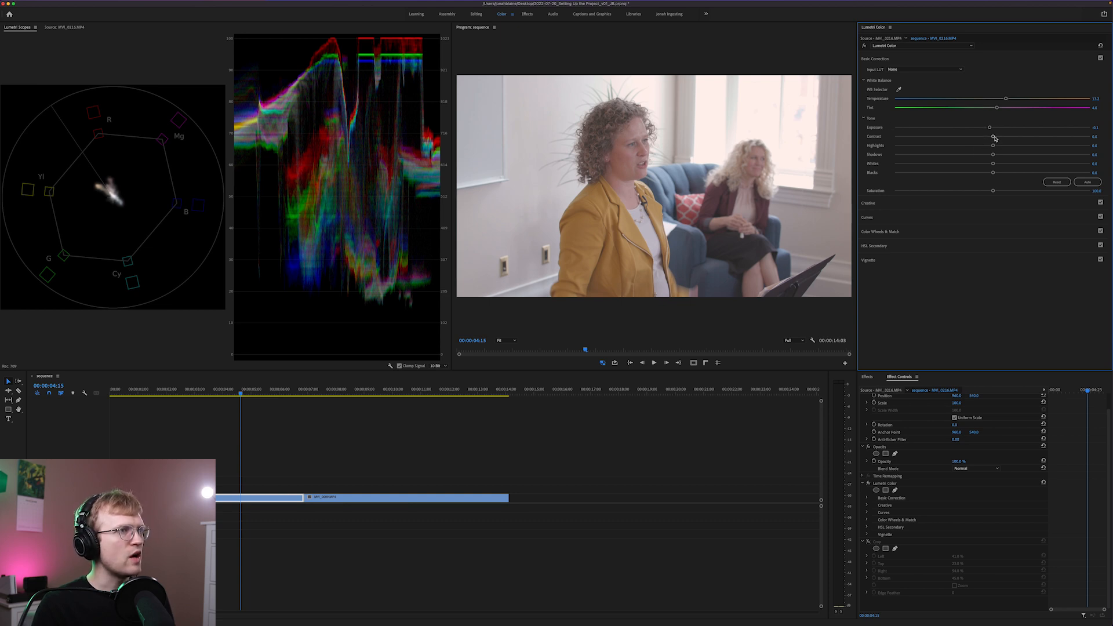
{"action": "left_click_drag", "start_coordinate": [992, 137], "coordinate": [1009, 137]}
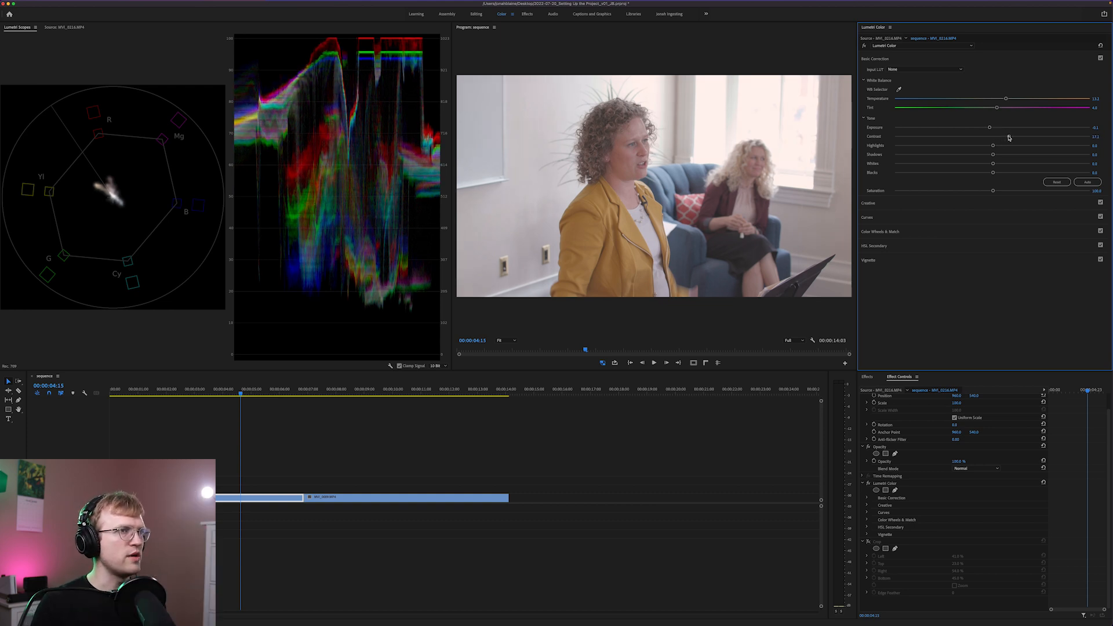
{"action": "left_click_drag", "start_coordinate": [1010, 137], "coordinate": [1042, 137]}
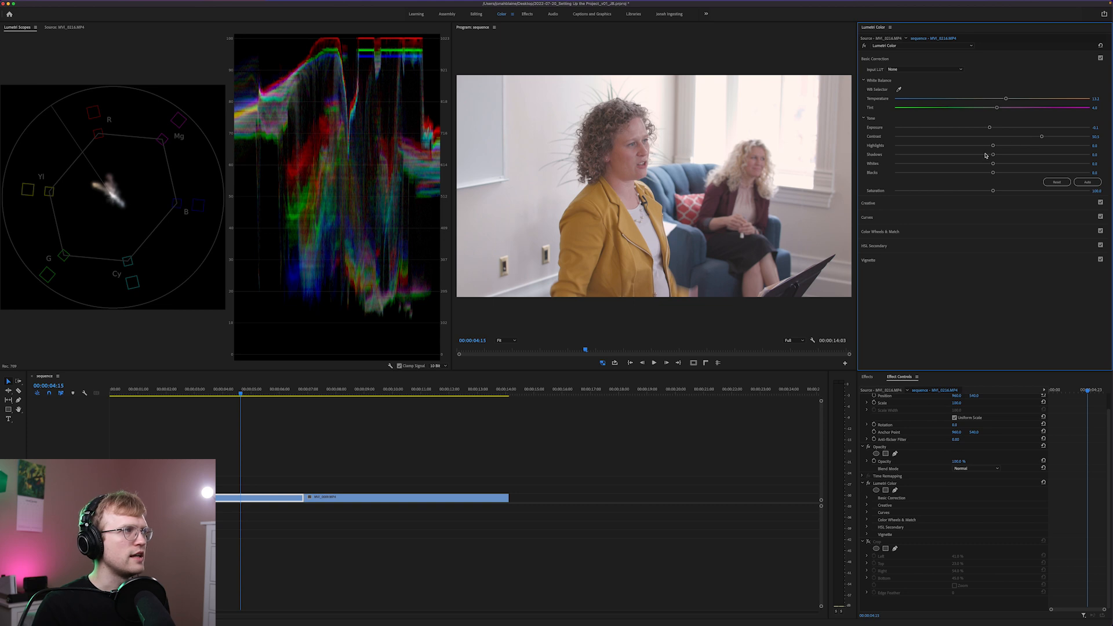
Try lowering the first clip's Highlights and Shadows, and reset both to 0
{"action": "left_click_drag", "start_coordinate": [992, 146], "coordinate": [988, 147]}
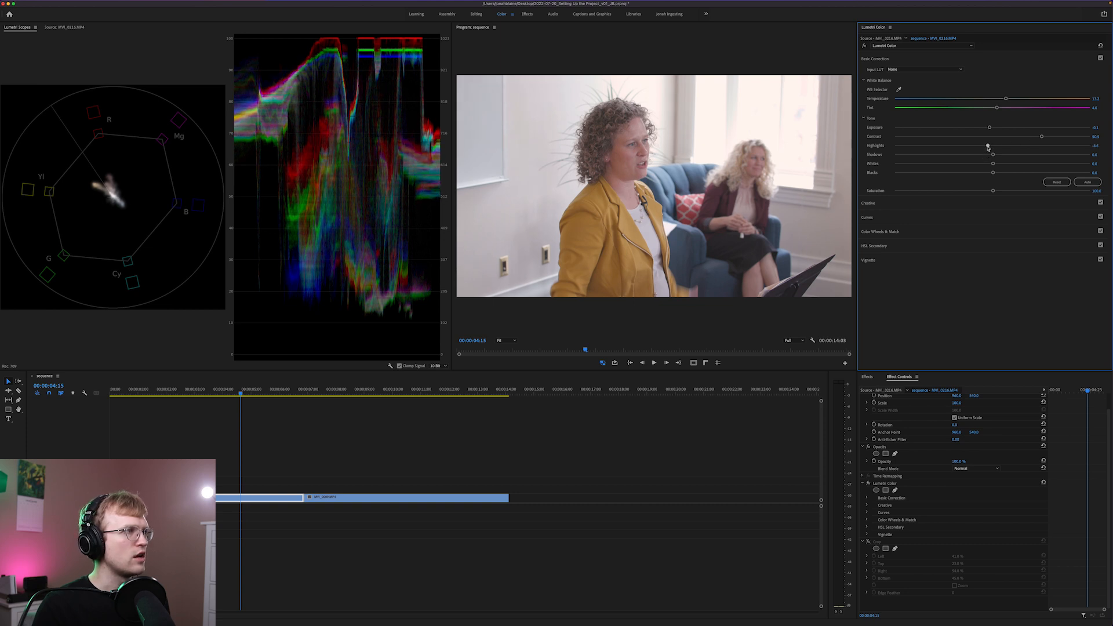
{"action": "double_click", "coordinate": [987, 146]}
{"action": "left_click_drag", "start_coordinate": [993, 154], "coordinate": [943, 153]}
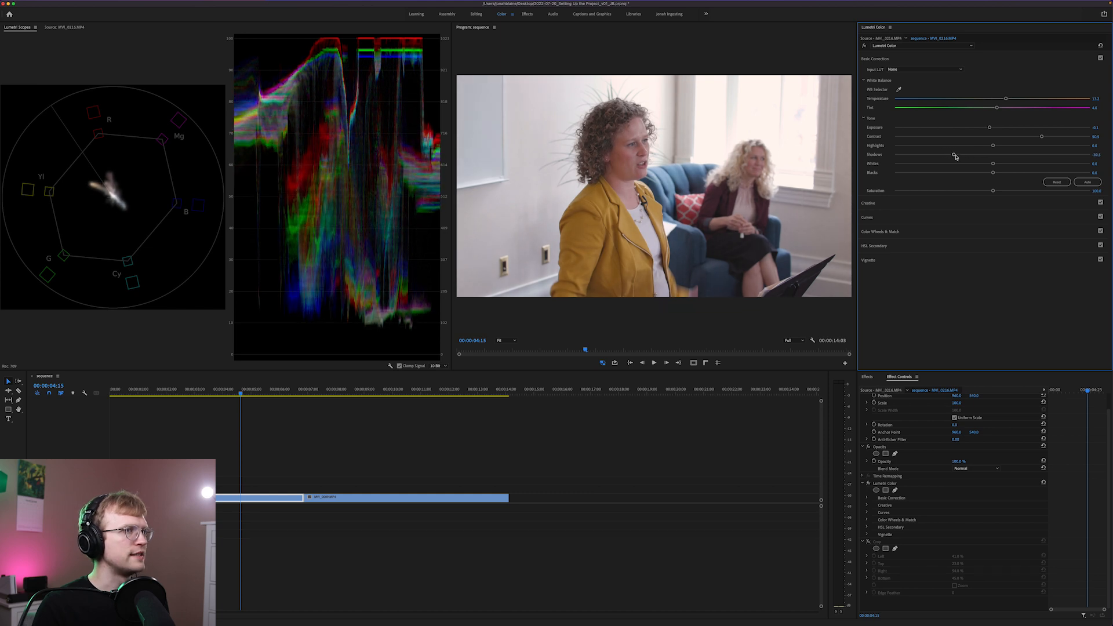
{"action": "double_click", "coordinate": [953, 154]}
Balance the first clip's tones with Contrast at about 21, Shadows at about -21 and Blacks at about -39
{"action": "left_click_drag", "start_coordinate": [993, 155], "coordinate": [963, 155]}
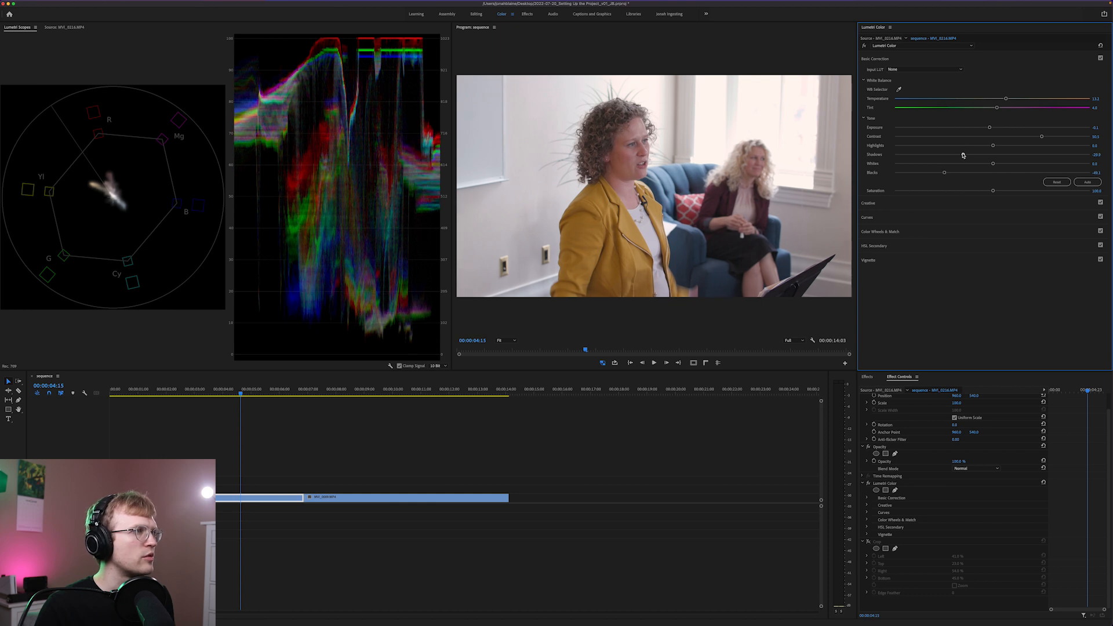
{"action": "left_click_drag", "start_coordinate": [943, 173], "coordinate": [968, 155]}
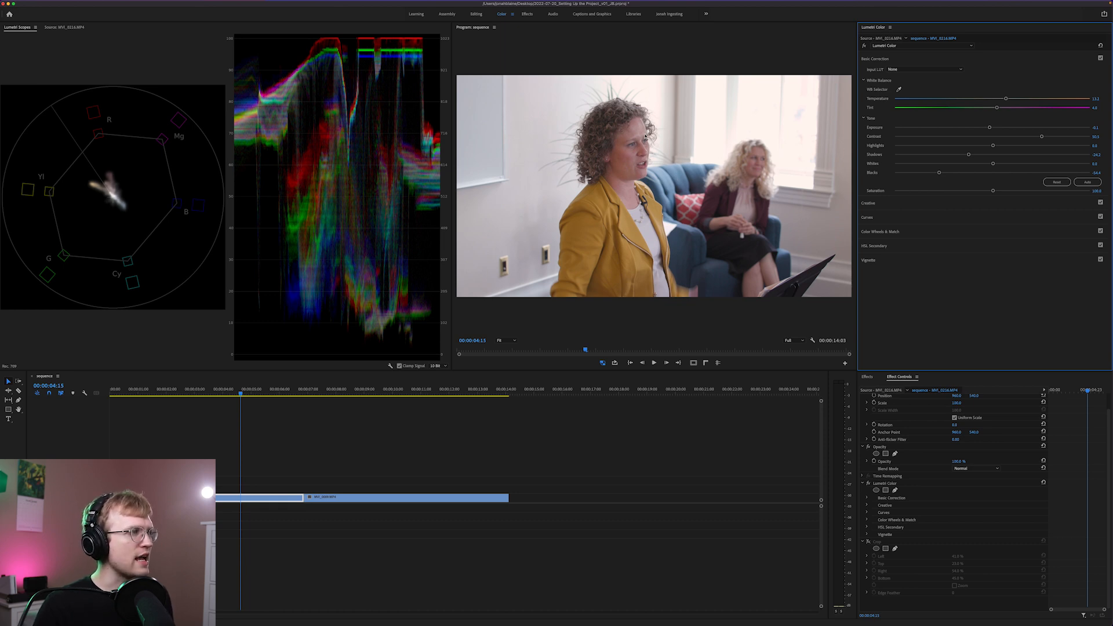
{"action": "left_click_drag", "start_coordinate": [1039, 136], "coordinate": [964, 174]}
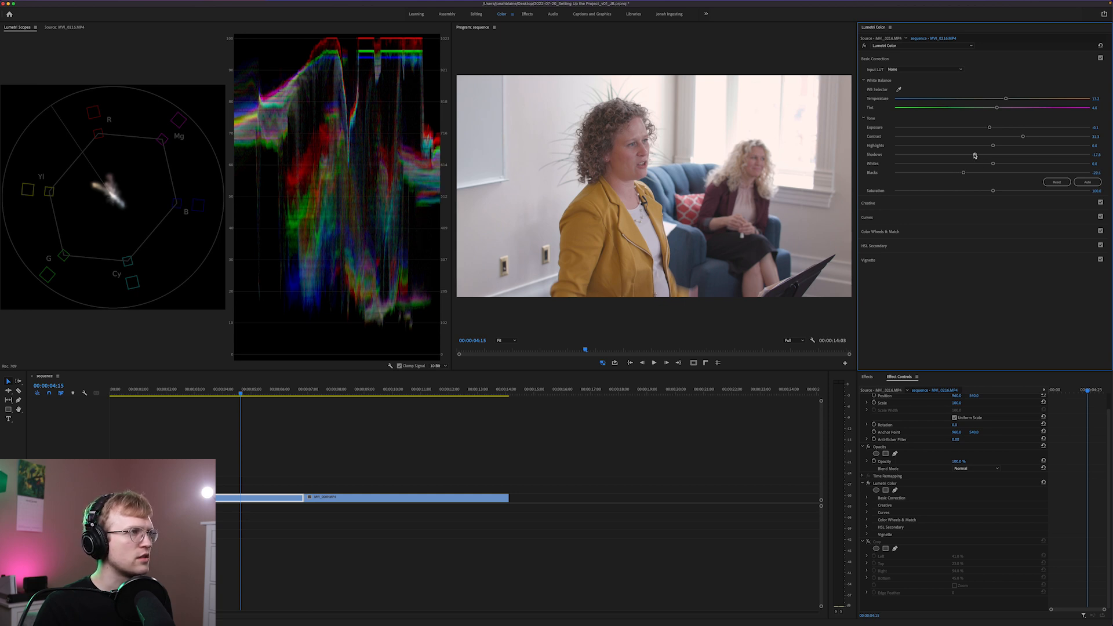
{"action": "left_click_drag", "start_coordinate": [975, 156], "coordinate": [961, 172]}
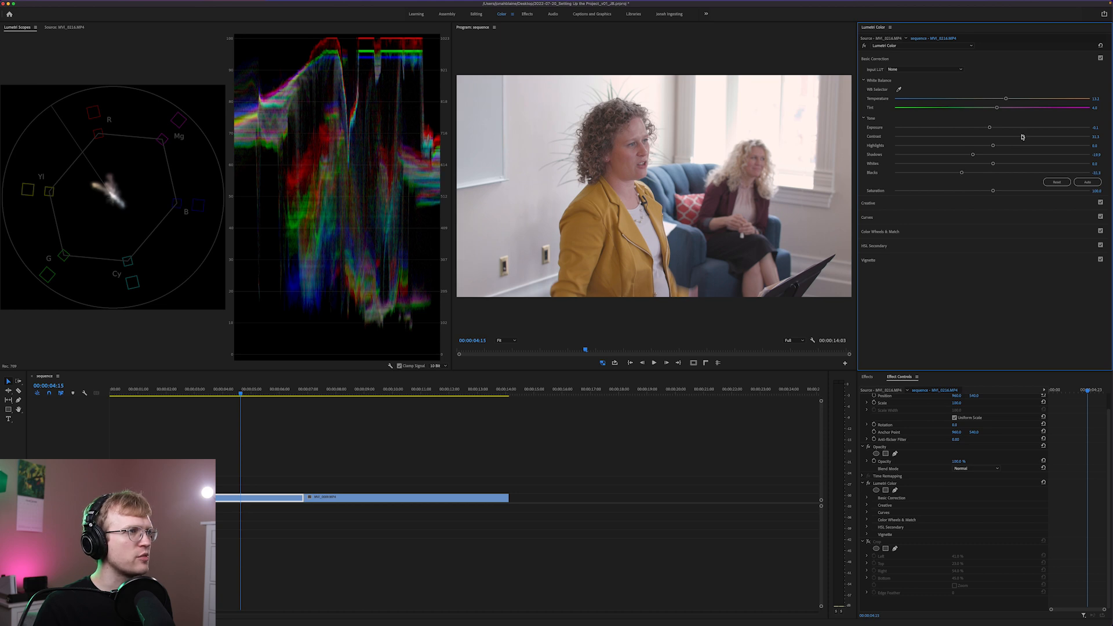
{"action": "left_click_drag", "start_coordinate": [1023, 136], "coordinate": [1014, 138]}
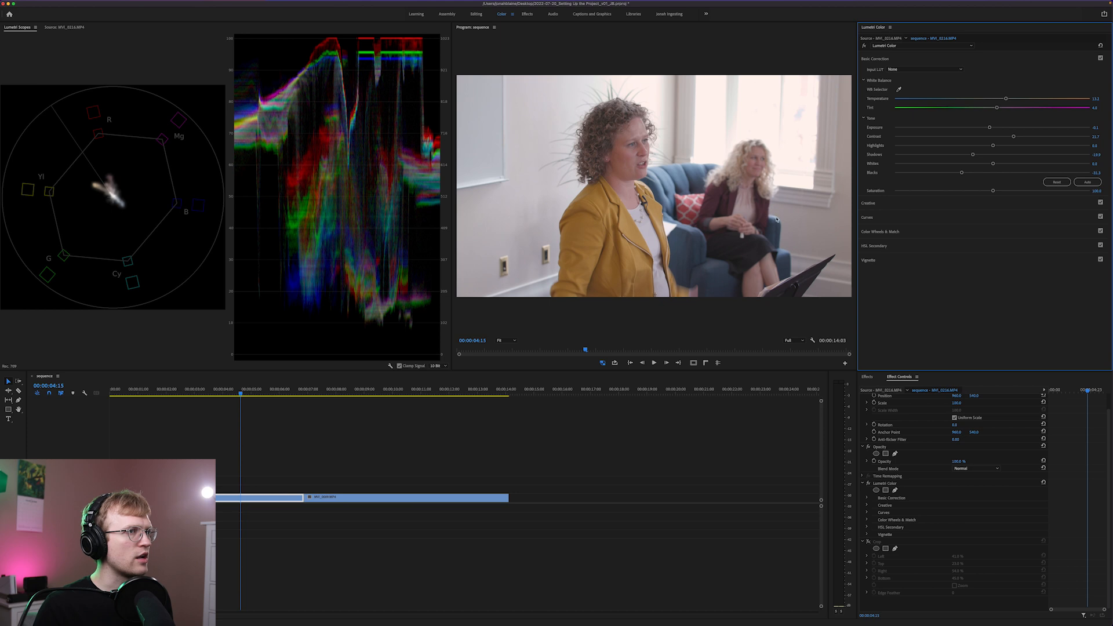
{"action": "mouse_move", "coordinate": [965, 174]}
{"action": "left_mouse_down"}
{"action": "mouse_move", "coordinate": [946, 174]}
{"action": "mouse_move", "coordinate": [971, 156]}
{"action": "left_mouse_up"}
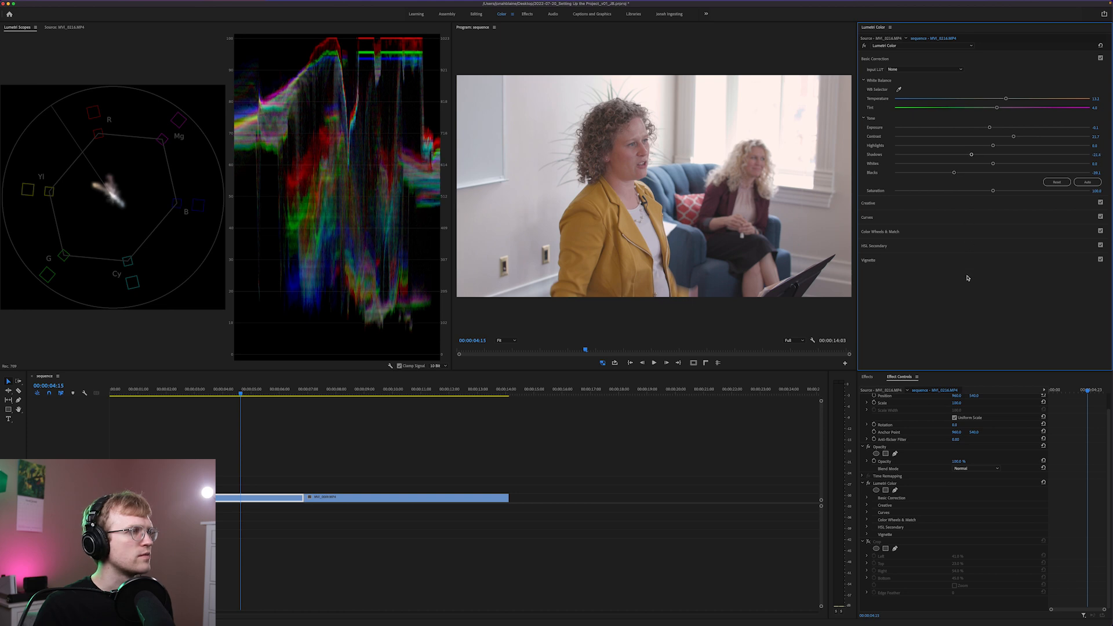
Compare the white-balanced and tone-corrected first clip by repeatedly turning the Lumetri Color effect off and on
{"action": "left_click", "coordinate": [865, 46]}
{"action": "left_click", "coordinate": [865, 46]}
{"action": "left_click", "coordinate": [865, 46]}
{"action": "left_click", "coordinate": [865, 46]}
{"action": "left_click", "coordinate": [865, 46]}
{"action": "left_click", "coordinate": [865, 46]}
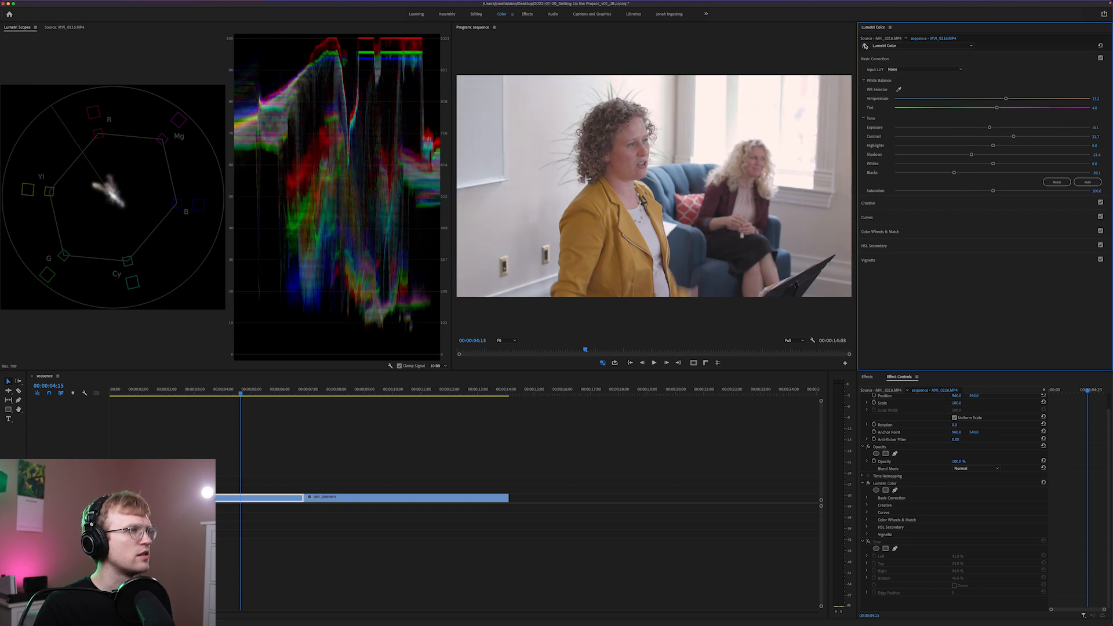